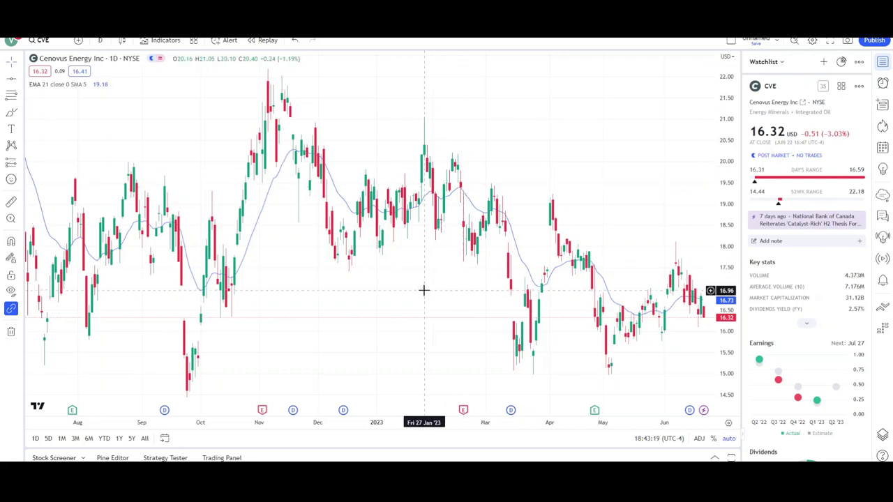
Draw a horizontal parallel channel from 30 Jun '22 to 27 Jul '23, with its base at about 15.21 and its upper line at about 20.04.
{"action": "scroll", "coordinate": [424, 289], "scroll_direction": "down", "scroll_amount": 2}
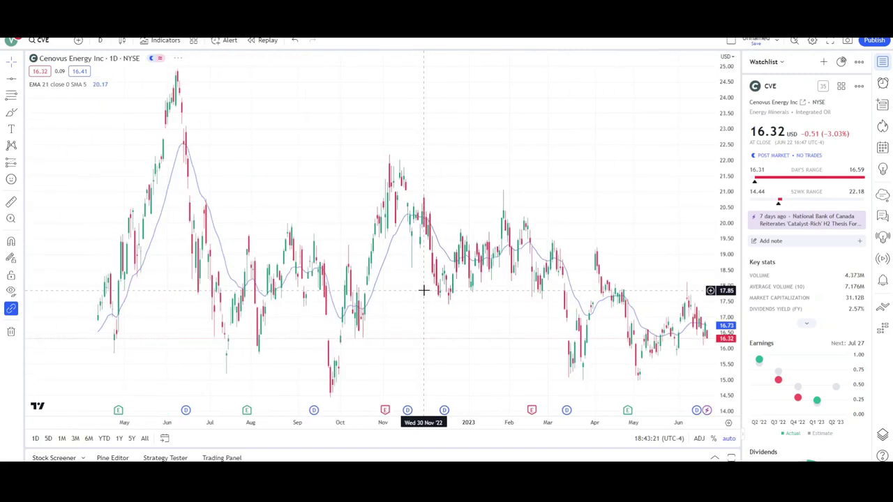
{"action": "scroll", "coordinate": [530, 264], "scroll_direction": "up", "scroll_amount": 1}
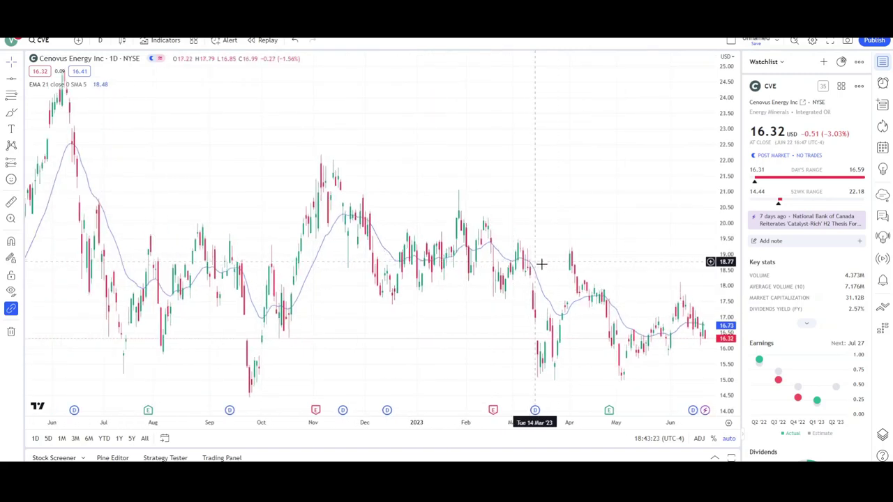
{"action": "scroll", "coordinate": [542, 264], "scroll_direction": "up", "scroll_amount": 1}
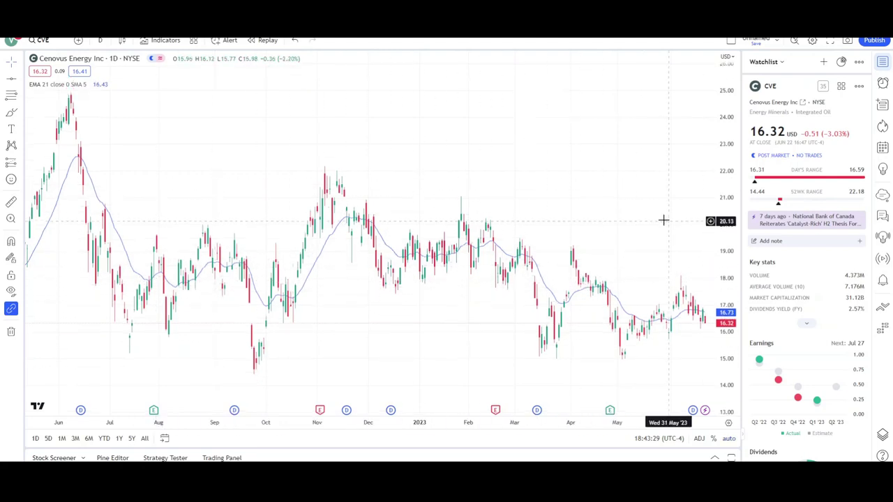
{"action": "scroll", "coordinate": [664, 219], "scroll_direction": "down", "scroll_amount": 5}
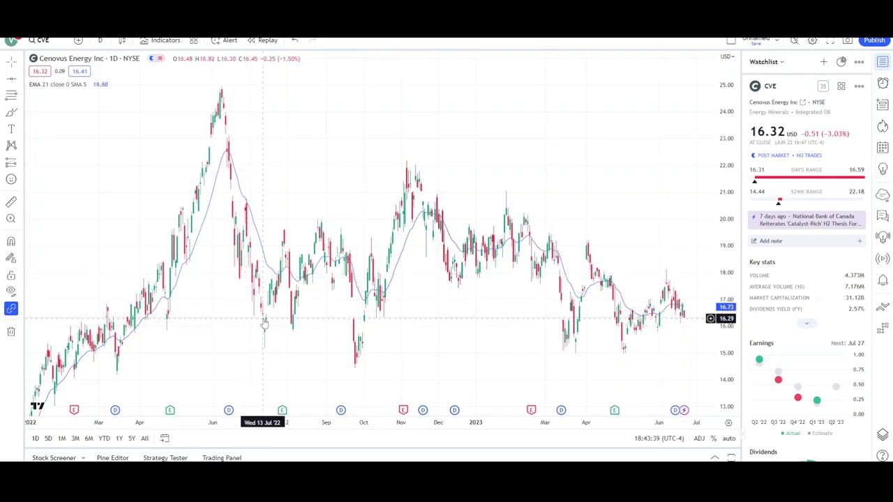
{"action": "scroll", "coordinate": [508, 289], "scroll_direction": "up", "scroll_amount": 3}
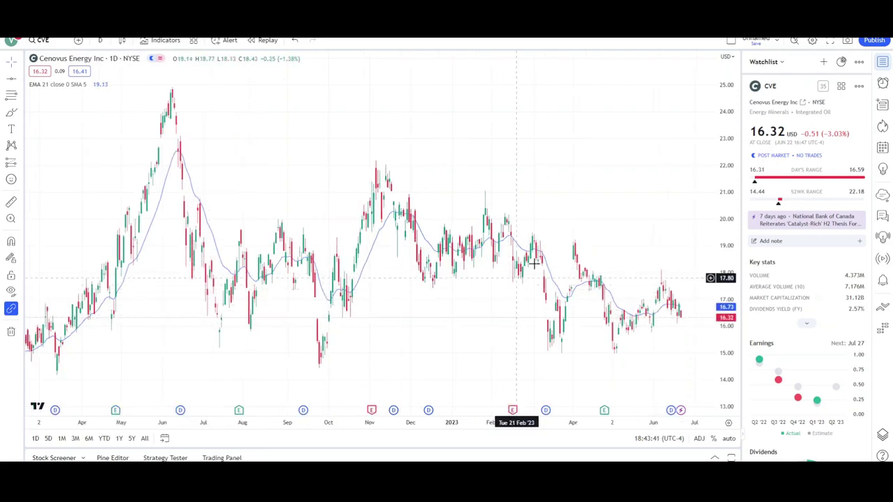
{"action": "left_click_drag", "start_coordinate": [605, 199], "coordinate": [602, 188]}
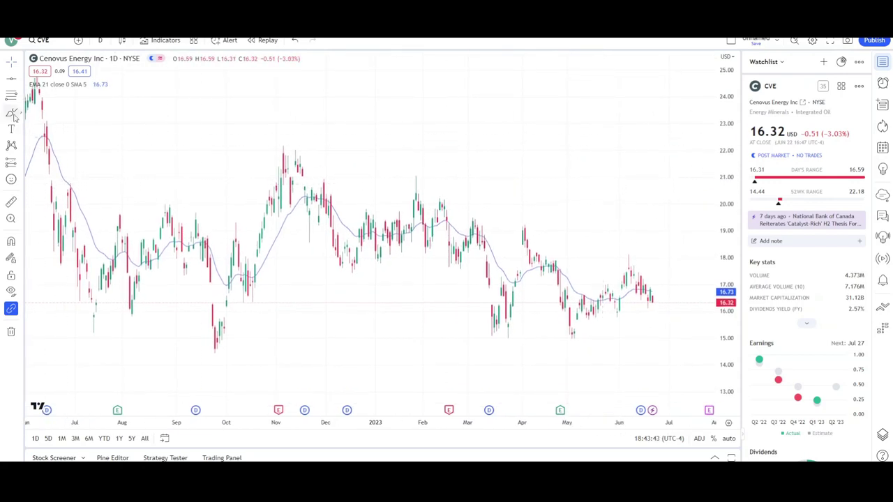
{"action": "left_click", "coordinate": [22, 80]}
{"action": "left_click", "coordinate": [63, 265]}
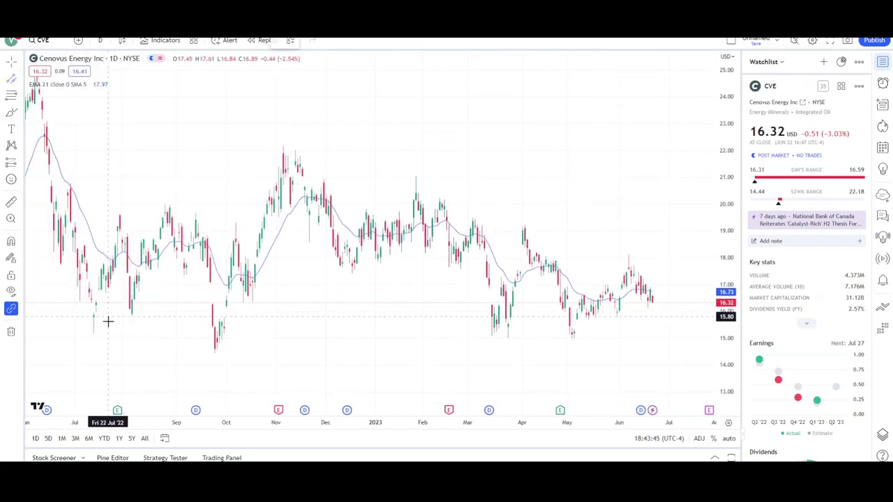
{"action": "left_click", "coordinate": [73, 332]}
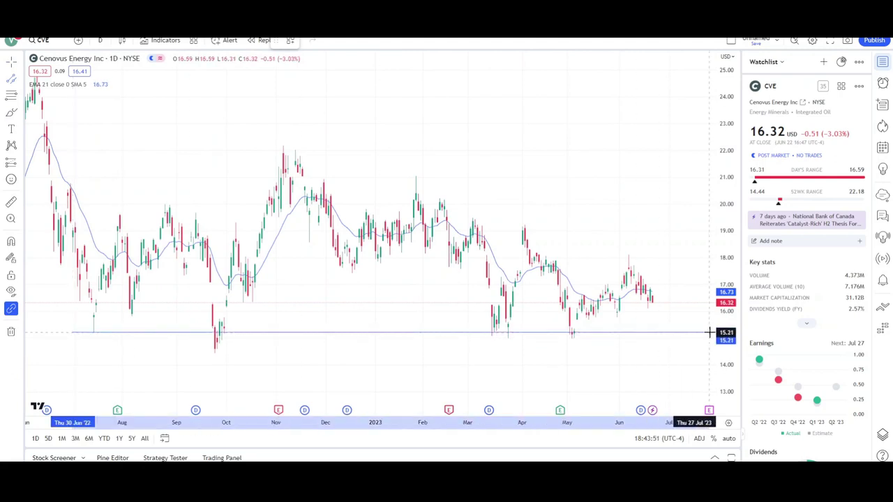
{"action": "left_click", "coordinate": [709, 332]}
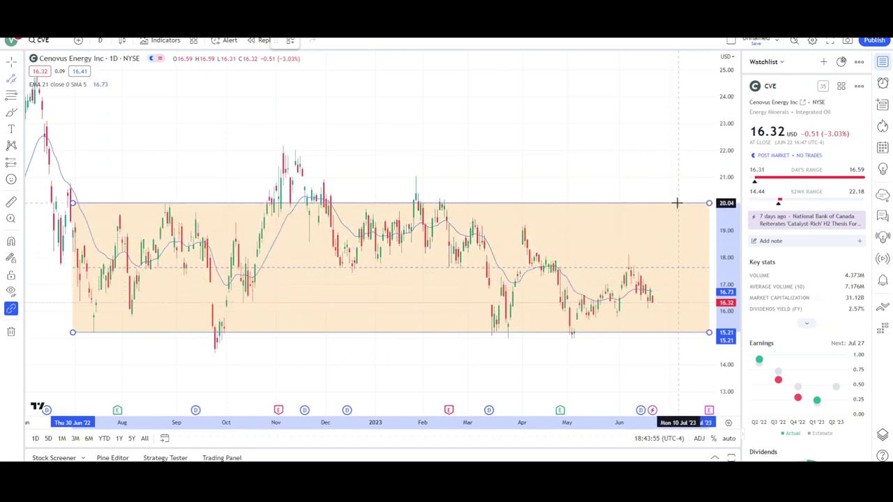
{"action": "left_click", "coordinate": [677, 203]}
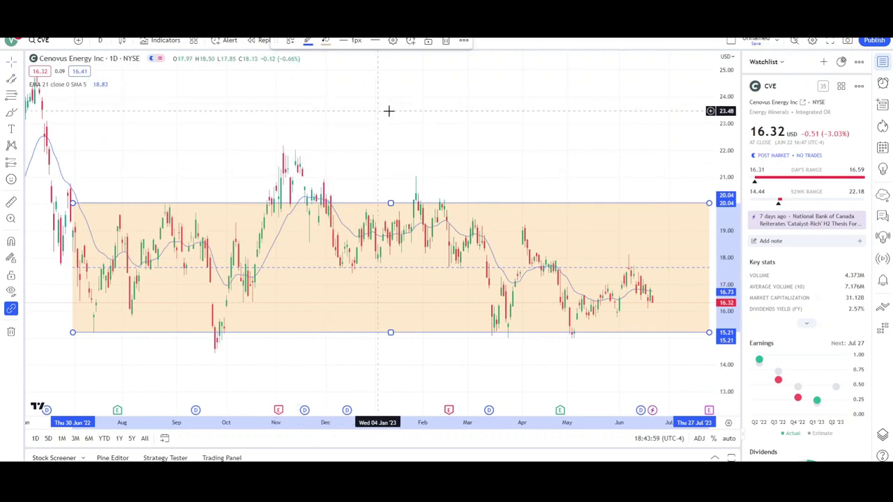
Circle the swing highs of November 2022, late January, early April and June 2023 with freehand red brush strokes.
{"action": "scroll", "coordinate": [416, 111], "scroll_direction": "down", "scroll_amount": 1}
{"action": "scroll", "coordinate": [423, 123], "scroll_direction": "up", "scroll_amount": 1}
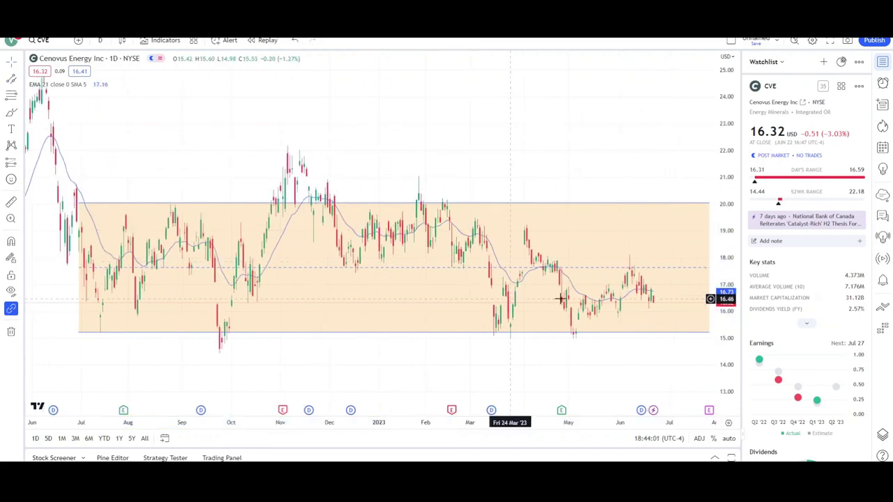
{"action": "left_click_drag", "start_coordinate": [454, 180], "coordinate": [407, 151]}
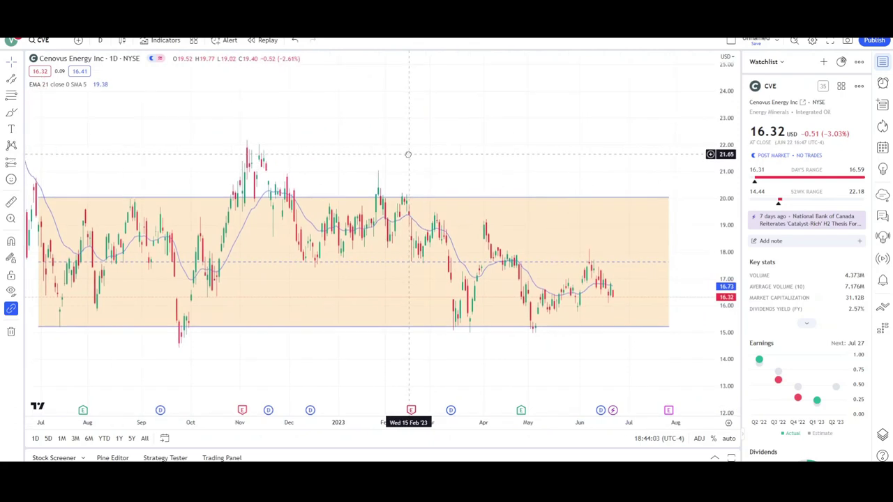
{"action": "mouse_move", "coordinate": [293, 143]}
{"action": "left_mouse_down"}
{"action": "mouse_move", "coordinate": [255, 134]}
{"action": "mouse_move", "coordinate": [291, 140]}
{"action": "mouse_move", "coordinate": [279, 148]}
{"action": "left_mouse_up"}
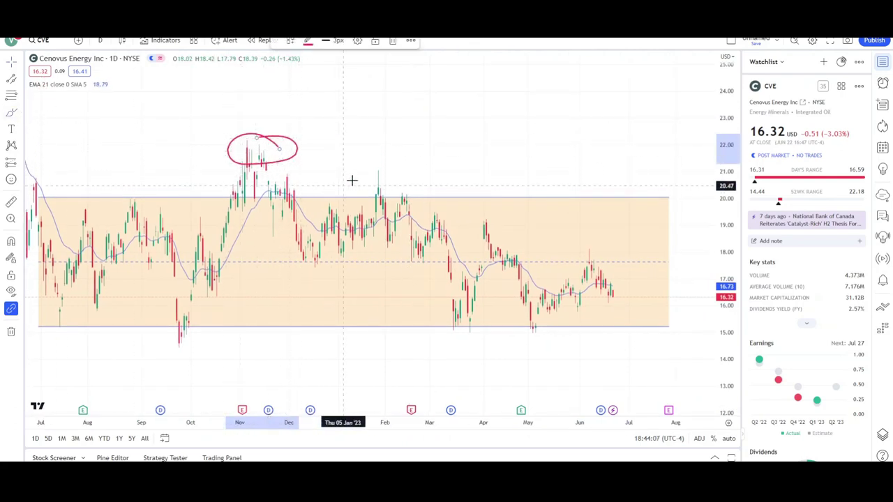
{"action": "left_click_drag", "start_coordinate": [383, 163], "coordinate": [393, 171]}
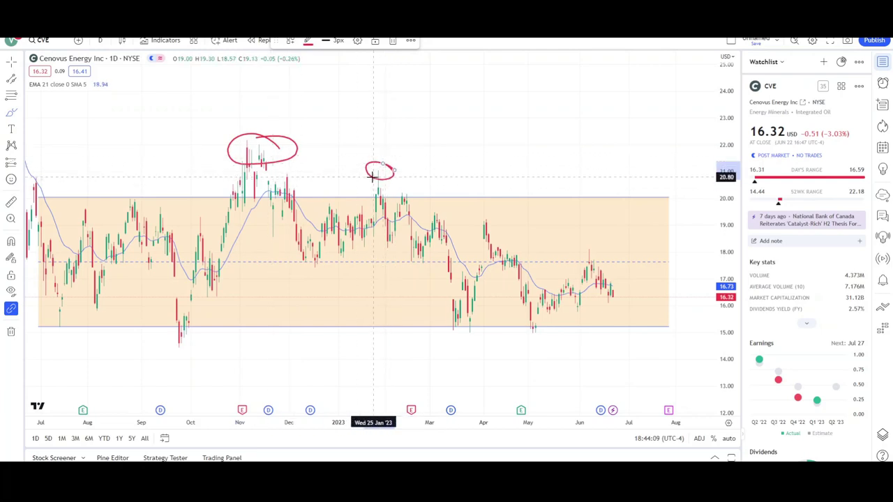
{"action": "left_click_drag", "start_coordinate": [505, 216], "coordinate": [499, 222]}
{"action": "left_click_drag", "start_coordinate": [584, 241], "coordinate": [585, 244]}
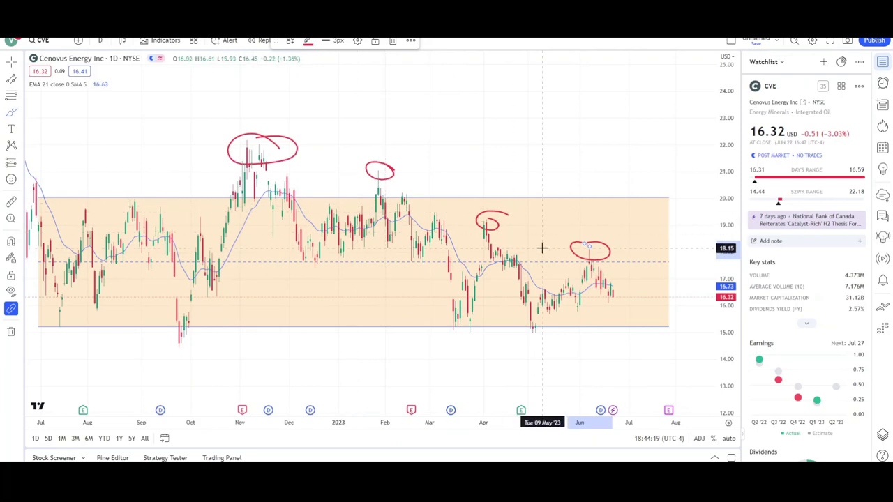
Draw a descending parallel channel from the 8 Jun '22 peak at about 24.85 to 8 Aug '23, its lower line through the late-September 2022 low.
{"action": "scroll", "coordinate": [542, 249], "scroll_direction": "down", "scroll_amount": 2}
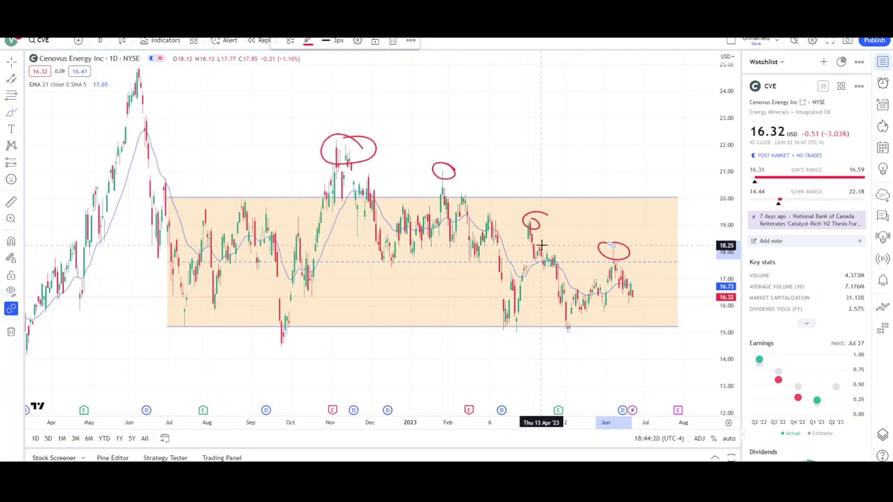
{"action": "left_click", "coordinate": [138, 68]}
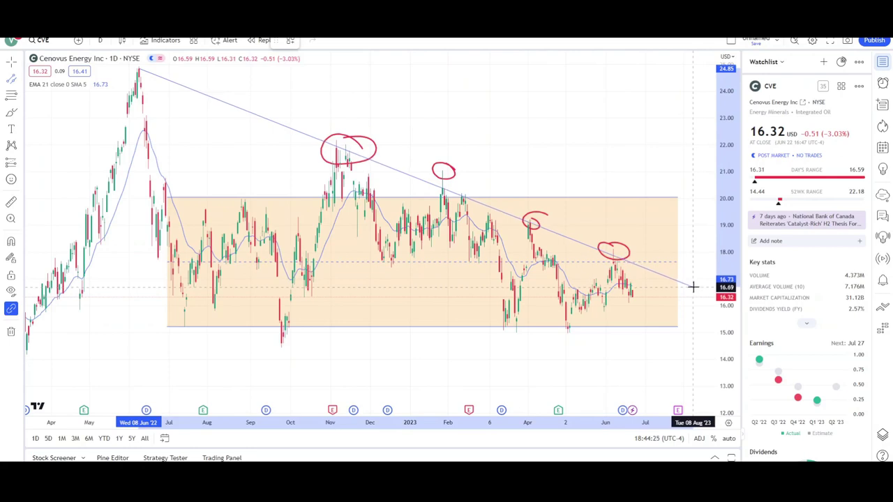
{"action": "left_click", "coordinate": [693, 286]}
{"action": "left_click", "coordinate": [370, 367]}
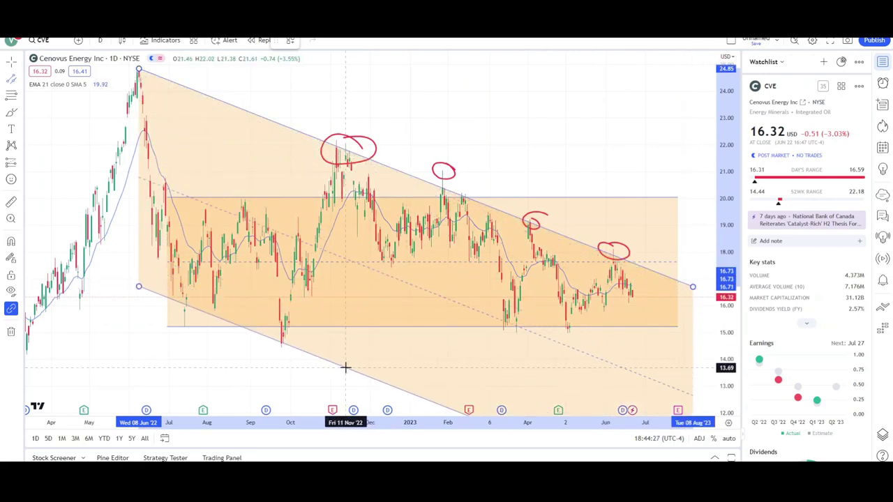
Change the descending channel's fill colour to light yellow.
{"action": "left_click", "coordinate": [325, 39]}
{"action": "left_click", "coordinate": [408, 104]}
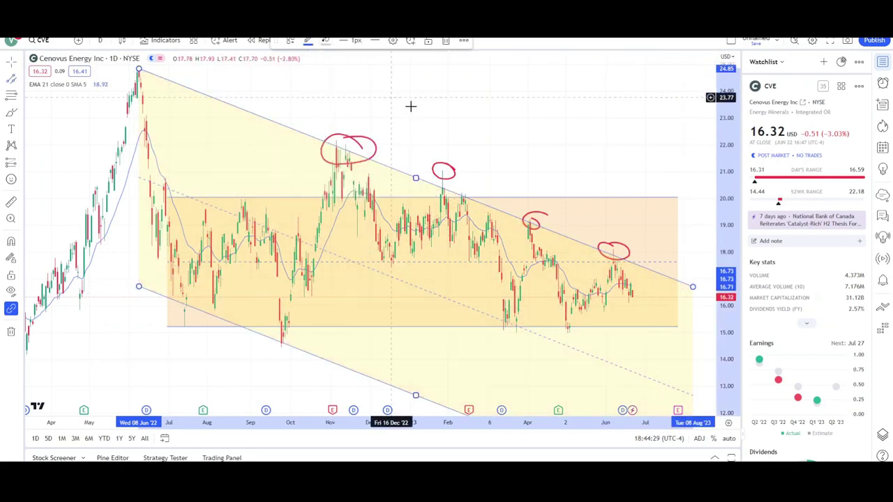
{"action": "left_click", "coordinate": [175, 319]}
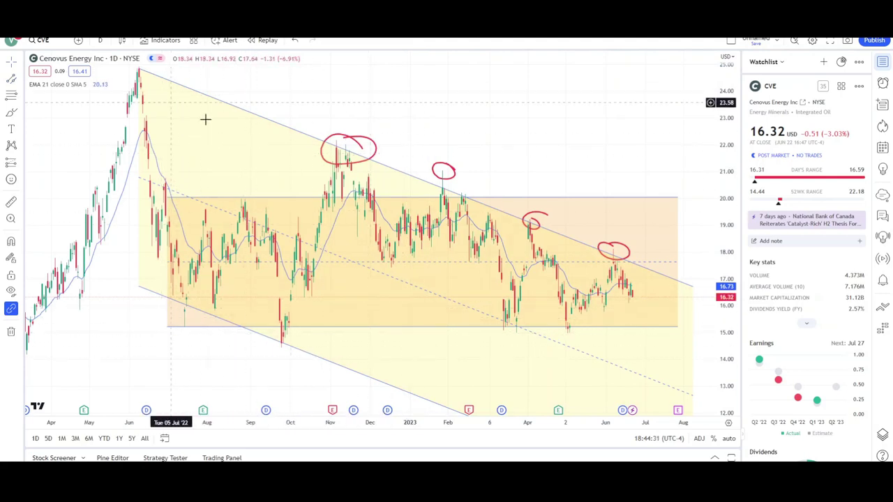
Draw an arrow from the June 2022 peak at about 24.81 down to the mid-July 2022 low at about 15.27.
{"action": "left_click_drag", "start_coordinate": [593, 156], "coordinate": [503, 134]}
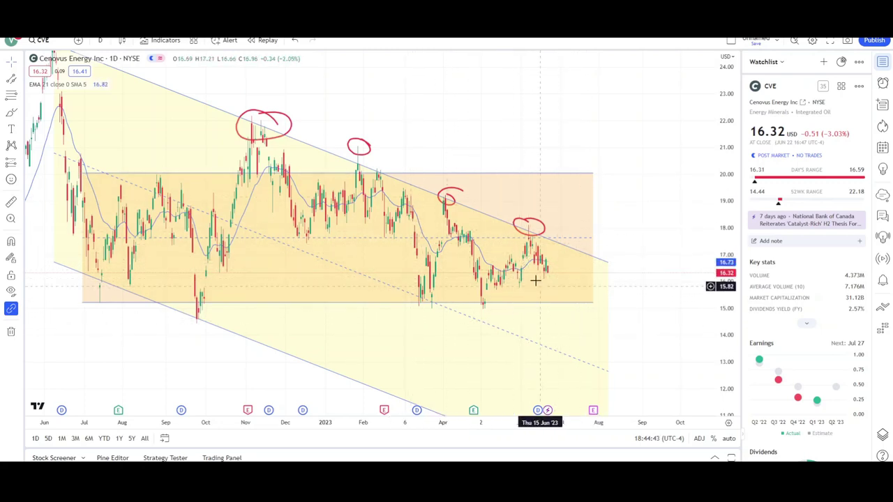
{"action": "scroll", "coordinate": [565, 230], "scroll_direction": "down", "scroll_amount": 4}
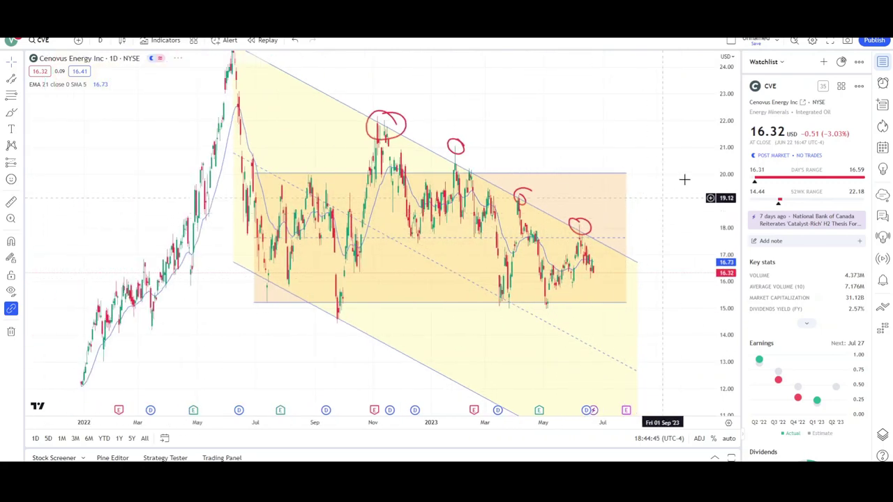
{"action": "scroll", "coordinate": [681, 174], "scroll_direction": "down", "scroll_amount": 3}
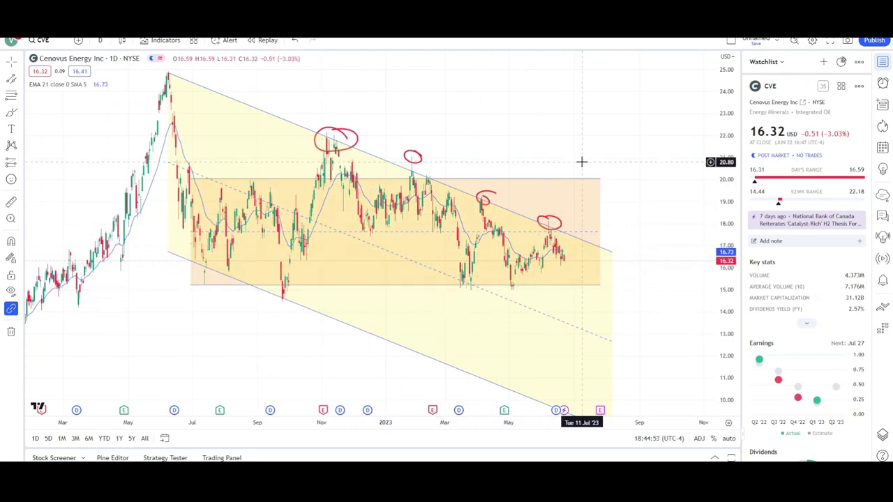
{"action": "scroll", "coordinate": [586, 161], "scroll_direction": "right", "scroll_amount": 1}
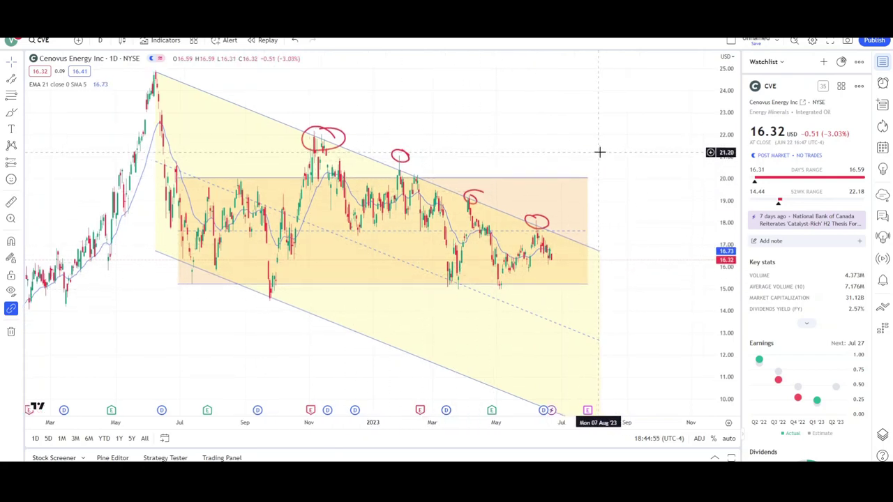
{"action": "scroll", "coordinate": [628, 171], "scroll_direction": "right", "scroll_amount": 2}
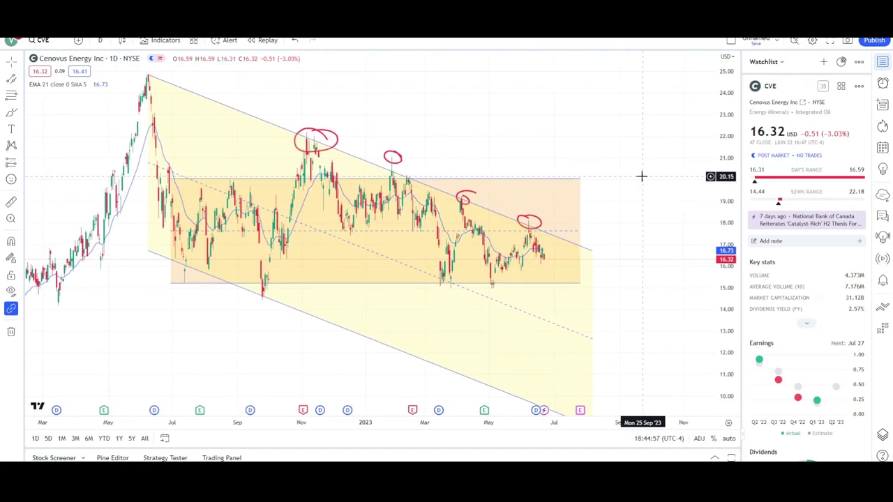
{"action": "scroll", "coordinate": [660, 171], "scroll_direction": "right", "scroll_amount": 2}
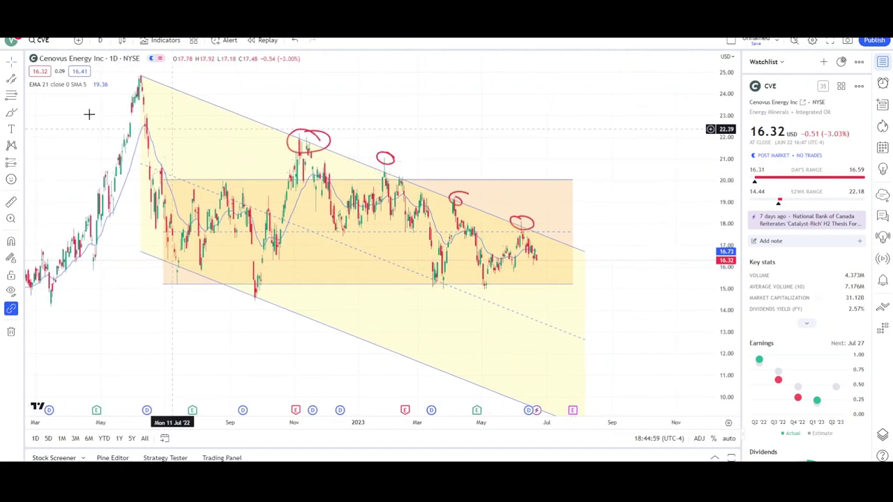
{"action": "left_click", "coordinate": [21, 82]}
{"action": "left_click", "coordinate": [51, 98]}
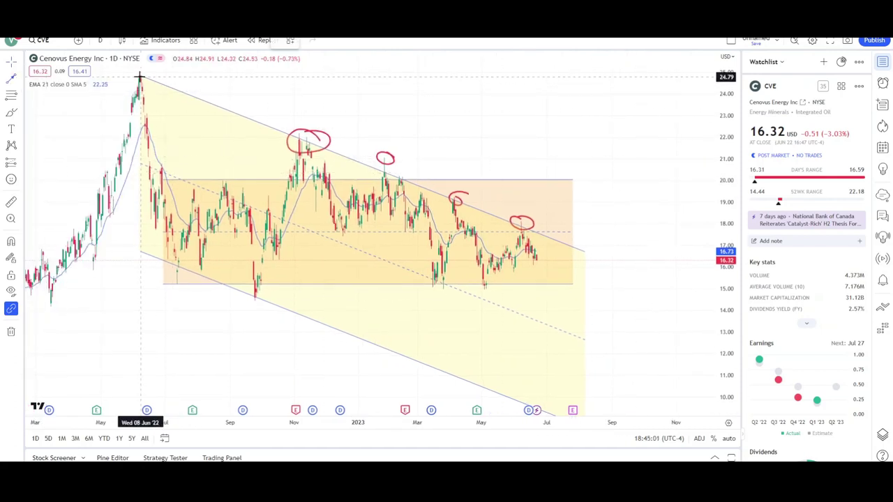
{"action": "left_click", "coordinate": [140, 76]}
{"action": "left_click", "coordinate": [180, 280]}
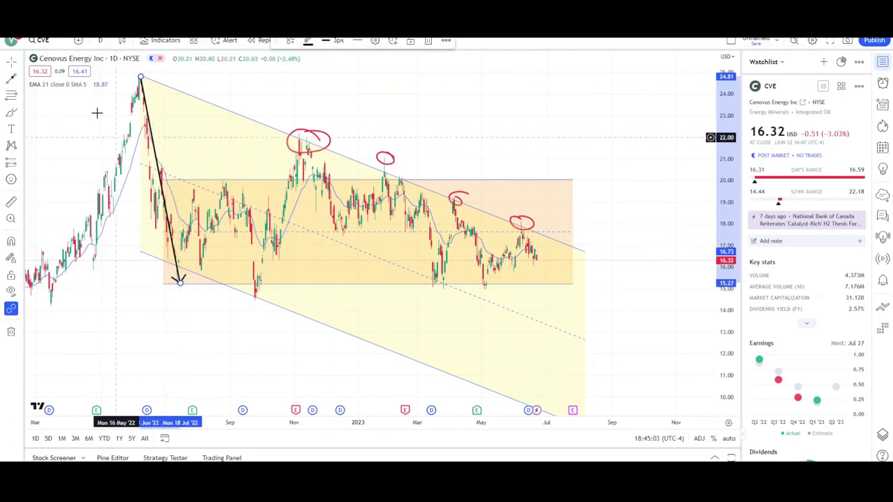
Draw a second arrow upward from the July 2022 low, and move it onto the August 2022 rise starting at about 15.78.
{"action": "left_click", "coordinate": [16, 79]}
{"action": "left_click", "coordinate": [180, 281]}
{"action": "left_click", "coordinate": [195, 192]}
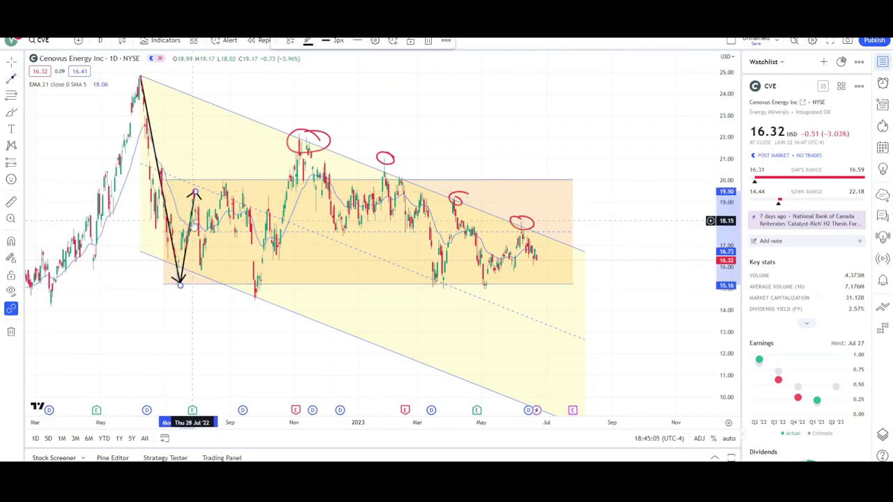
{"action": "left_click_drag", "start_coordinate": [192, 221], "coordinate": [214, 210]}
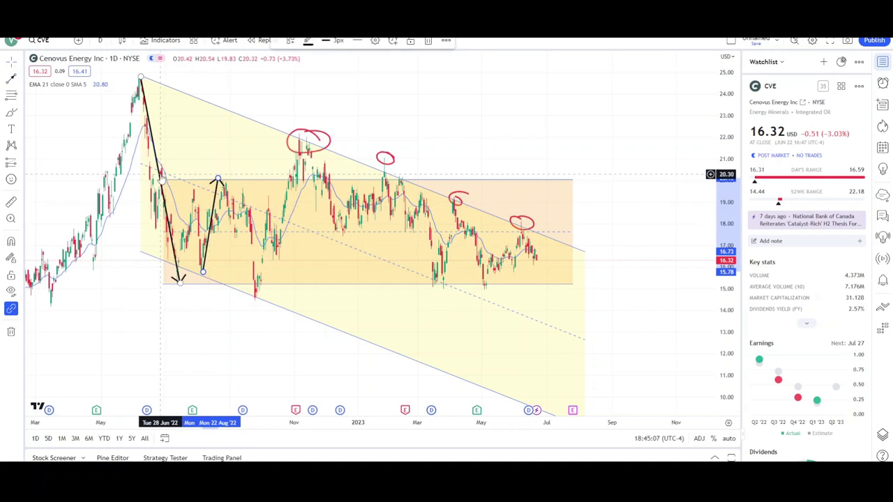
Move the downward arrow to start at the late-August 2022 peak at about 20.08 and end at about 10.54.
{"action": "left_click_drag", "start_coordinate": [161, 176], "coordinate": [245, 277]}
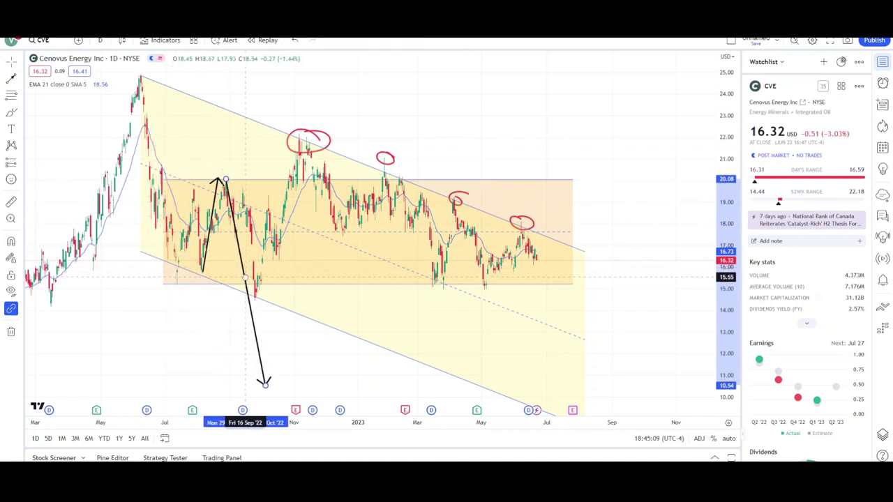
{"action": "left_click", "coordinate": [246, 277]}
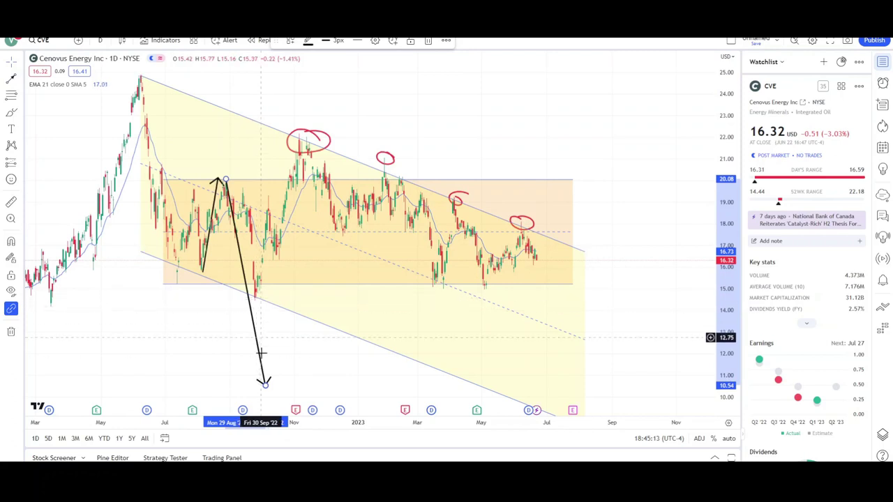
{"action": "left_click", "coordinate": [279, 381]}
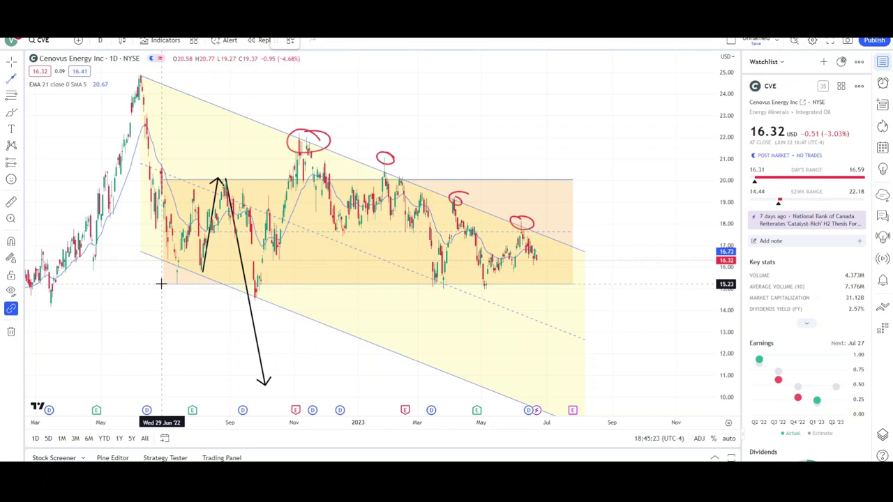
Add an upward arrow to the early-November 2022 high at about 21.48, and run the downward arrow from the June 2022 peak to about 14.47.
{"action": "mouse_move", "coordinate": [253, 298]}
{"action": "left_mouse_down"}
{"action": "mouse_move", "coordinate": [268, 203]}
{"action": "mouse_move", "coordinate": [296, 150]}
{"action": "left_mouse_up"}
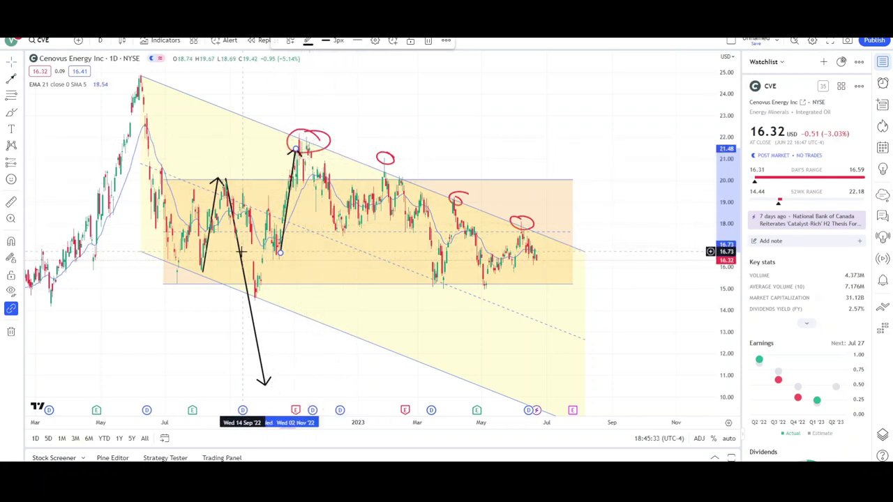
{"action": "left_click_drag", "start_coordinate": [242, 262], "coordinate": [253, 300]}
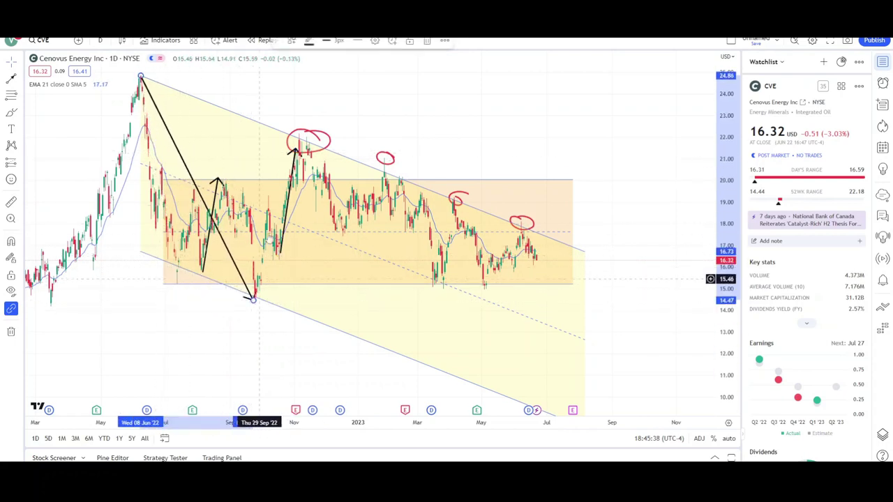
Clone the November 2022 upward arrow onto the rise from about 14.54 to 19.35 in late September, and delete the August upward arrow.
{"action": "right_click", "coordinate": [289, 197]}
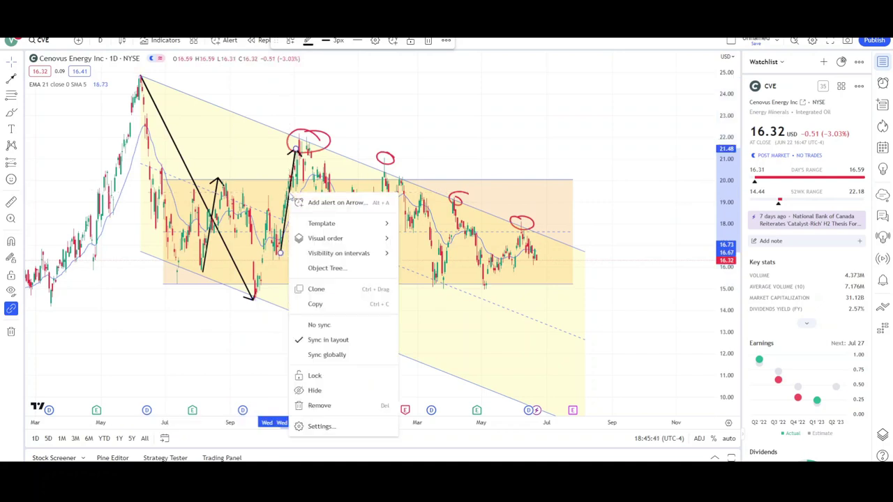
{"action": "left_click", "coordinate": [310, 288]}
{"action": "left_click_drag", "start_coordinate": [285, 197], "coordinate": [261, 262]}
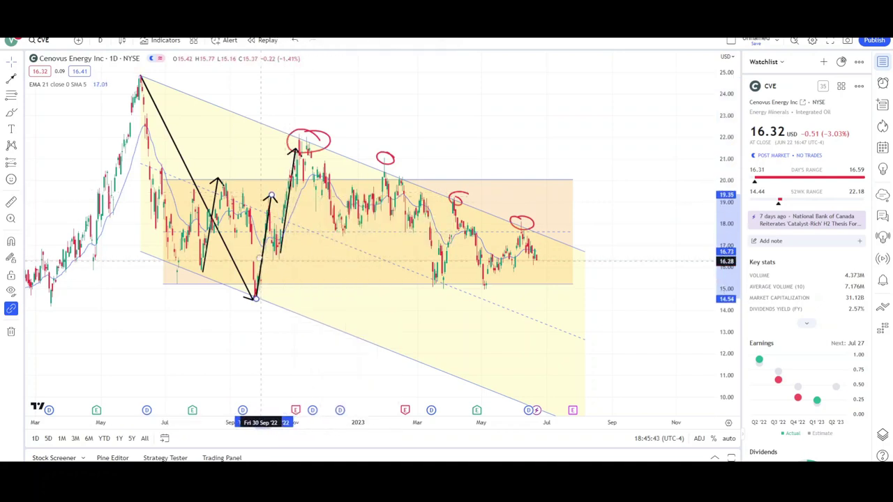
{"action": "key", "text": "Delete"}
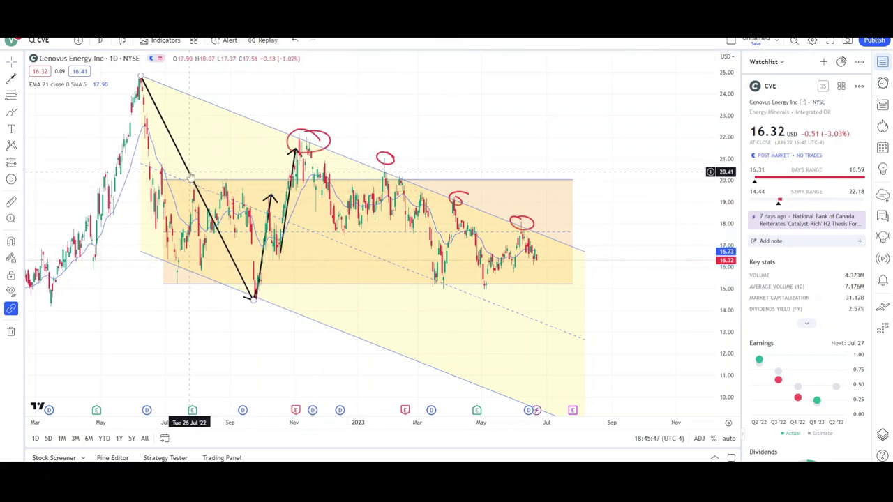
Clone the long downward arrow and place the copy from the November 2022 peak at about 22.21 to about 11.83.
{"action": "right_click", "coordinate": [191, 177]}
{"action": "left_click", "coordinate": [218, 265]}
{"action": "mouse_move", "coordinate": [194, 168]}
{"action": "left_mouse_down"}
{"action": "mouse_move", "coordinate": [357, 241]}
{"action": "mouse_move", "coordinate": [349, 253]}
{"action": "left_mouse_up"}
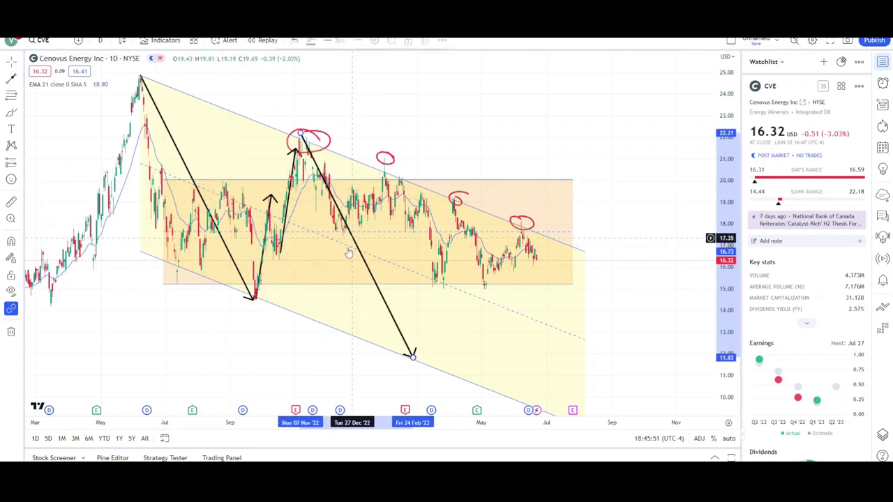
{"action": "left_click", "coordinate": [258, 335]}
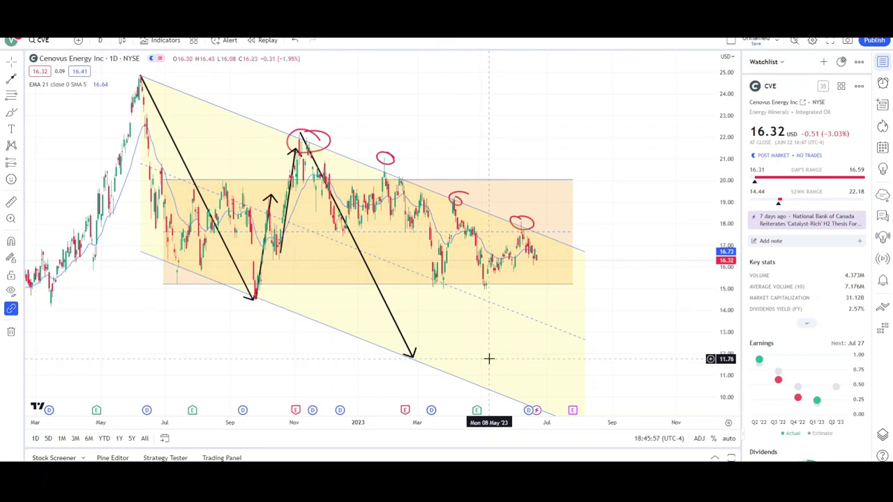
Replace the two short upward arrows with one from the late-September 2022 low at about 14.43 to the November high at about 22.08.
{"action": "left_click", "coordinate": [293, 168]}
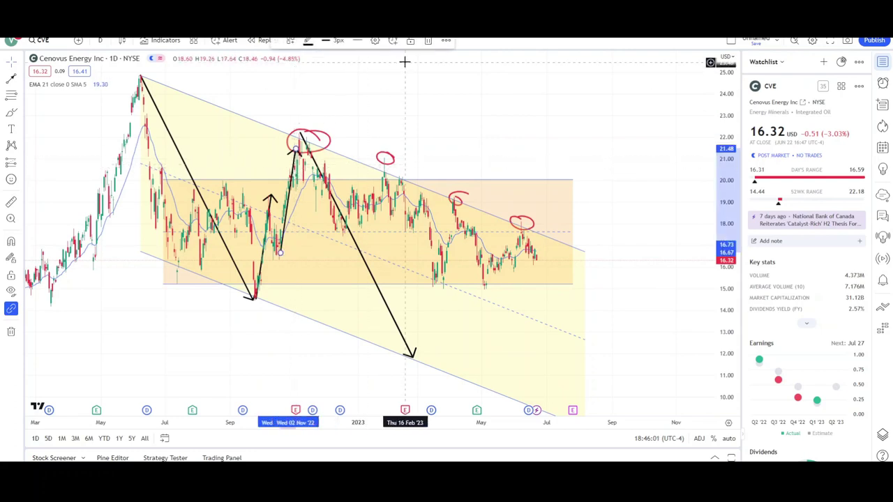
{"action": "left_click", "coordinate": [286, 217]}
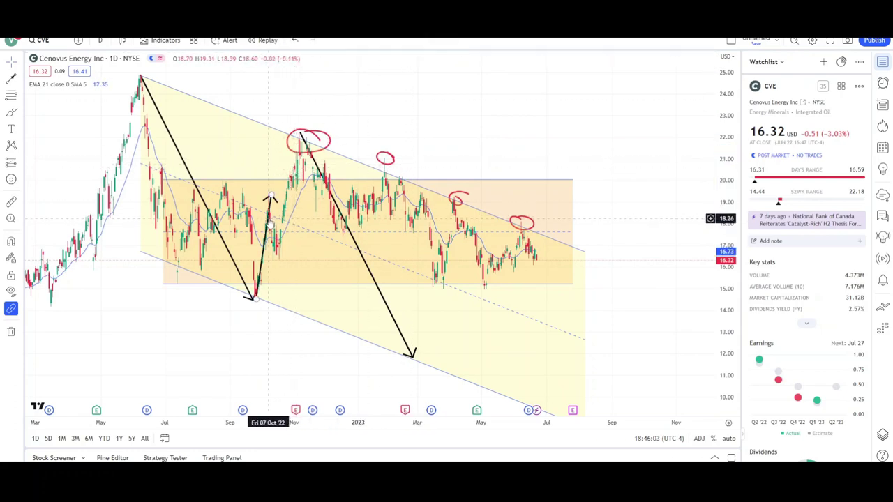
{"action": "mouse_move", "coordinate": [26, 84]}
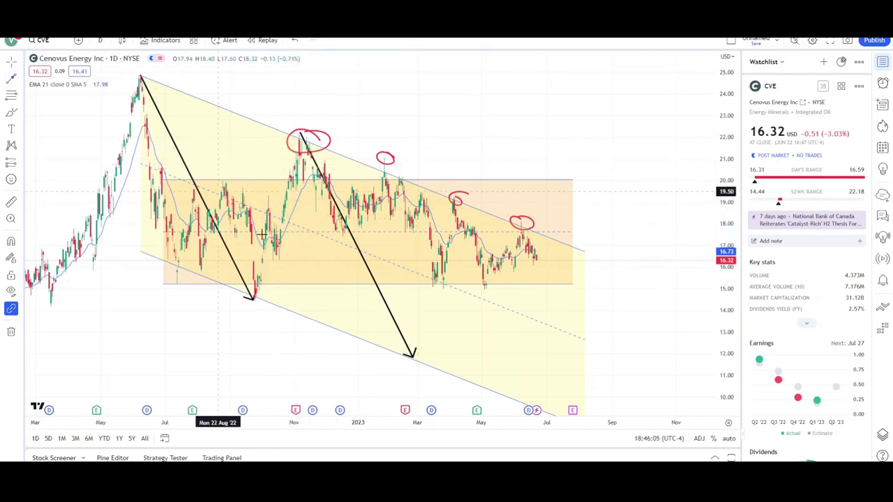
{"action": "left_click", "coordinate": [253, 299]}
{"action": "left_click", "coordinate": [300, 134]}
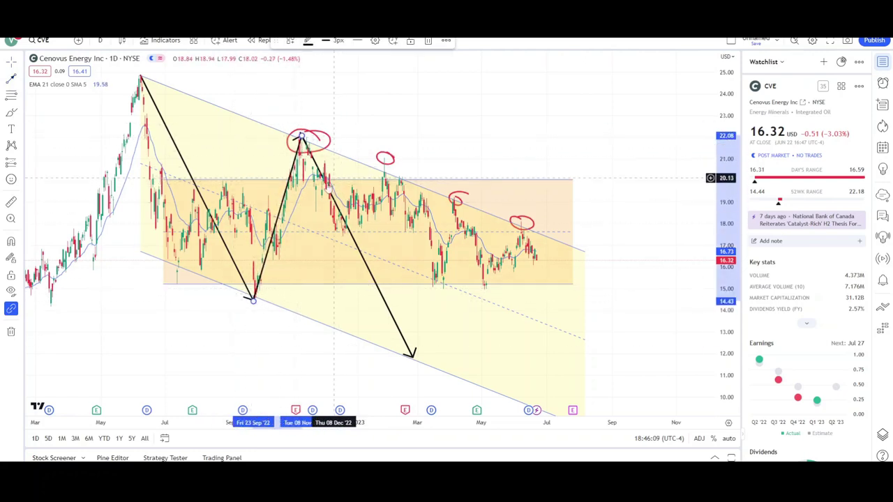
Move the upward arrow to start at the mid-December 2022 low at about 17.46, and circle the December–March price cluster, erasing that circle again.
{"action": "left_click_drag", "start_coordinate": [278, 221], "coordinate": [367, 156]}
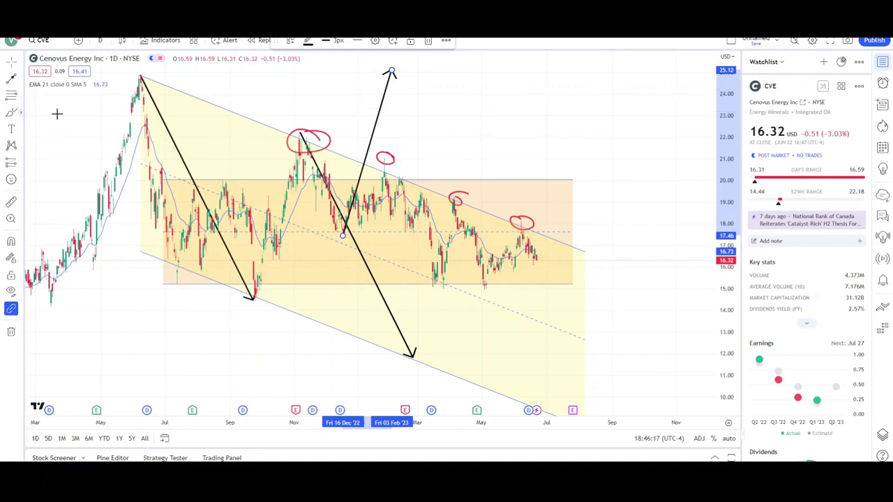
{"action": "mouse_move", "coordinate": [414, 169]}
{"action": "left_mouse_down"}
{"action": "mouse_move", "coordinate": [427, 209]}
{"action": "mouse_move", "coordinate": [419, 172]}
{"action": "left_mouse_up"}
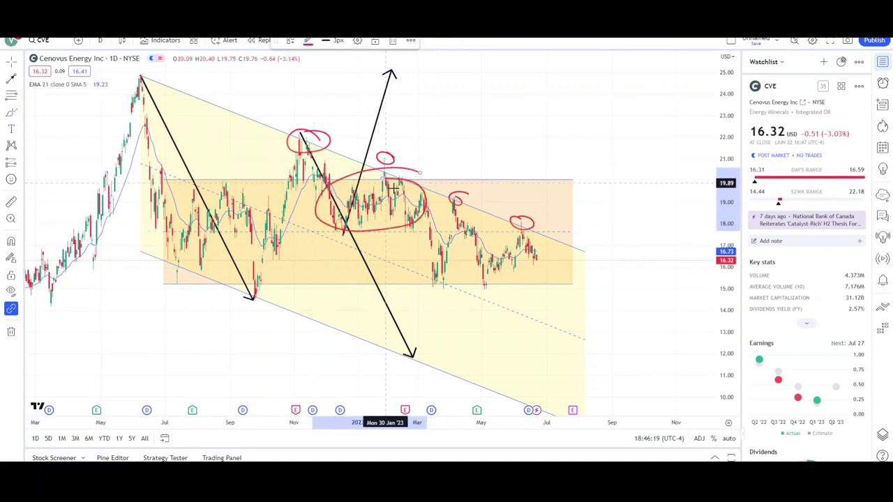
{"action": "left_click", "coordinate": [392, 42]}
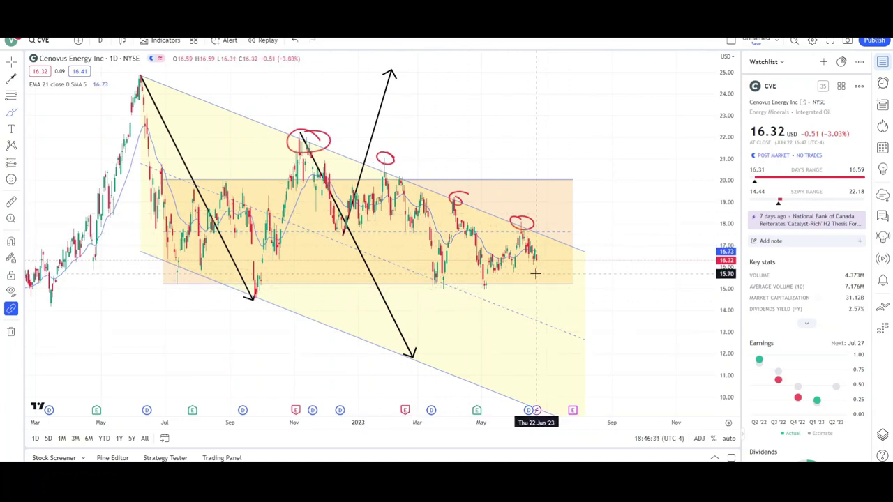
Circle the range's support level at about 15.00, just below the latest June 2023 candles, with a red brush stroke.
{"action": "scroll", "coordinate": [535, 274], "scroll_direction": "up", "scroll_amount": 1}
{"action": "left_click_drag", "start_coordinate": [509, 276], "coordinate": [527, 277]}
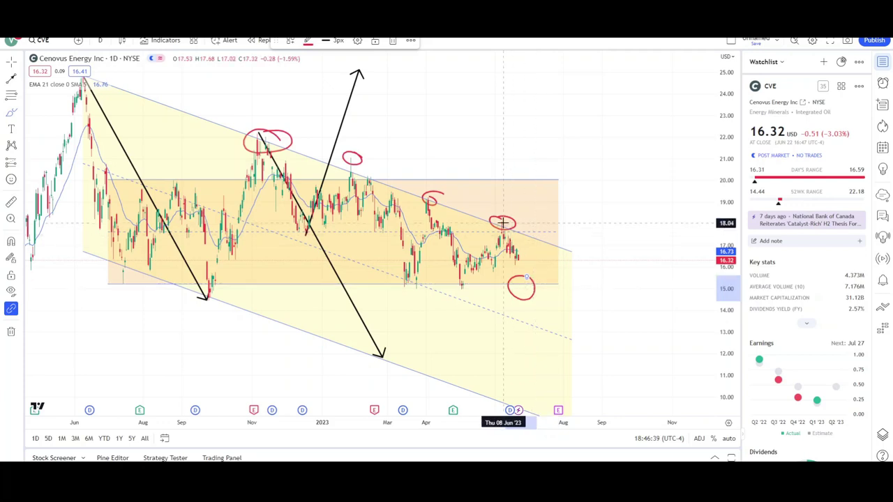
Try marking the June 2023 rise with an upward arrow from about 15.81 to 17.81, and remove the arrow.
{"action": "mouse_move", "coordinate": [47, 84]}
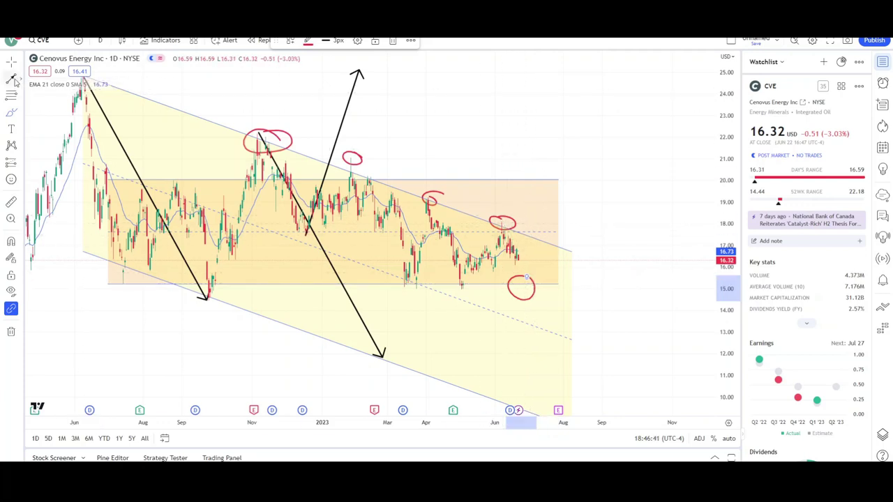
{"action": "left_click", "coordinate": [460, 282]}
{"action": "left_click", "coordinate": [470, 284]}
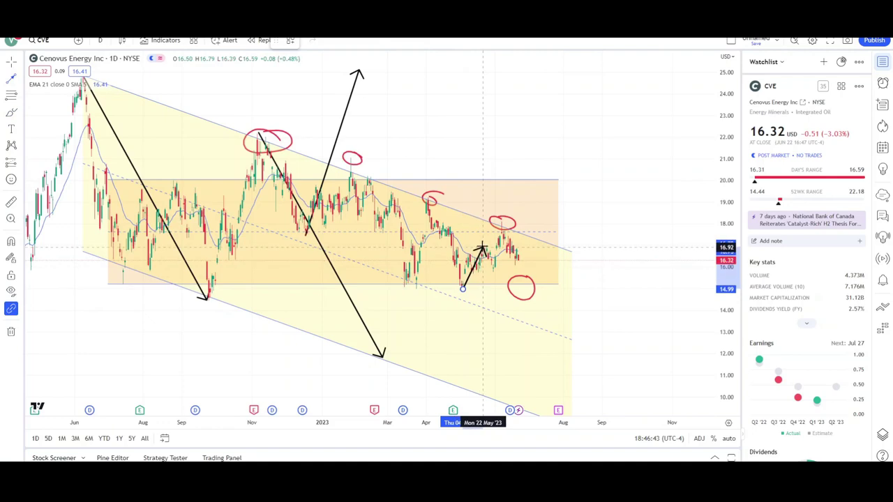
{"action": "left_click", "coordinate": [490, 241]}
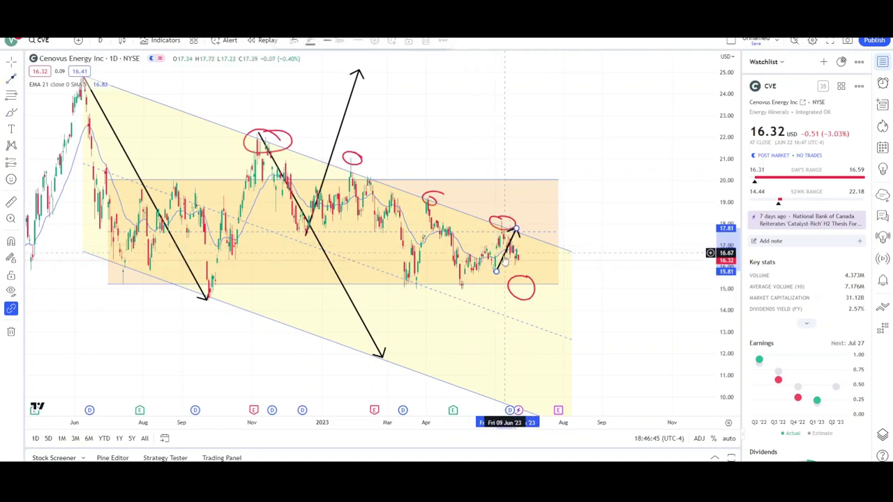
{"action": "scroll", "coordinate": [502, 262], "scroll_direction": "up", "scroll_amount": 5}
{"action": "scroll", "coordinate": [669, 264], "scroll_direction": "left", "scroll_amount": 5}
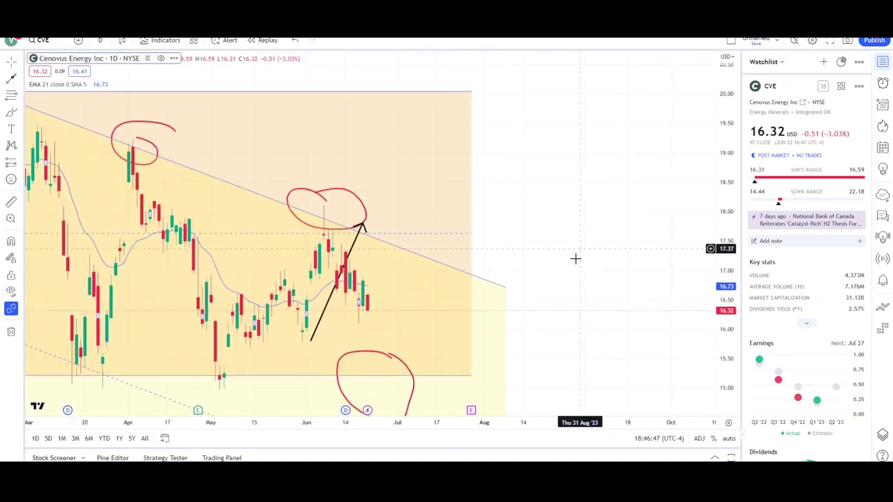
{"action": "mouse_move", "coordinate": [448, 187]}
{"action": "left_mouse_down"}
{"action": "mouse_move", "coordinate": [356, 235]}
{"action": "mouse_move", "coordinate": [439, 197]}
{"action": "left_mouse_up"}
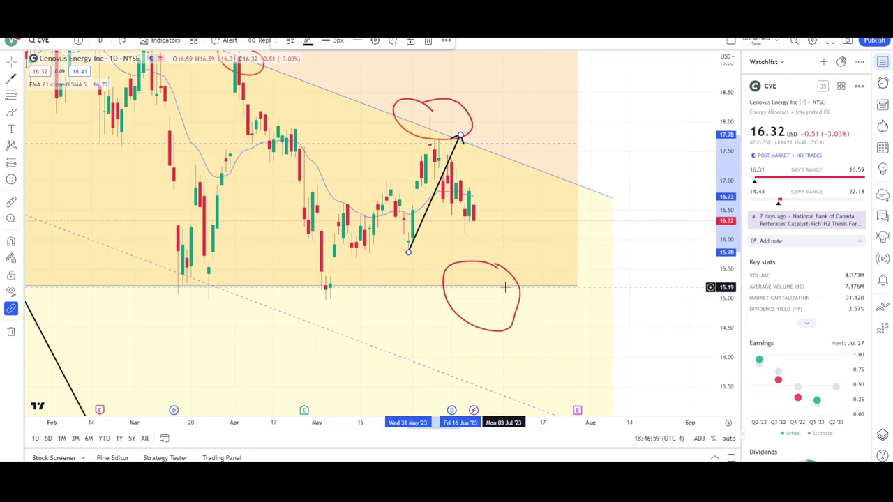
{"action": "scroll", "coordinate": [499, 421], "scroll_direction": "down", "scroll_amount": 5}
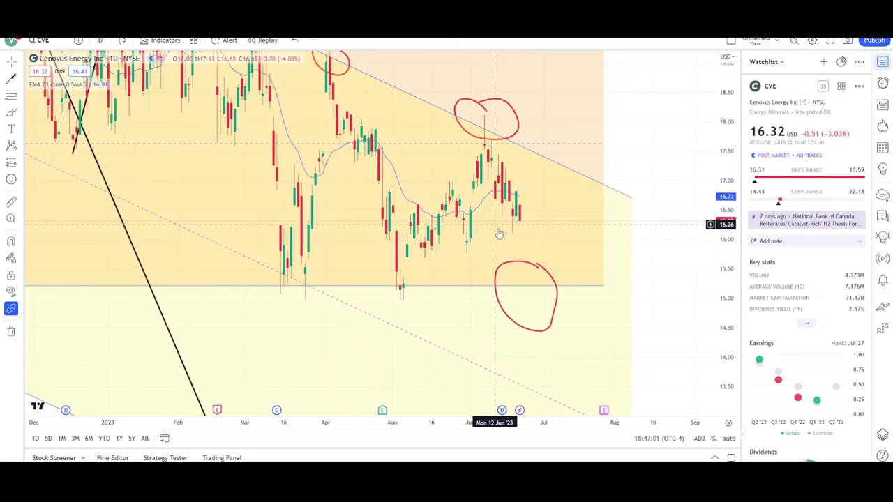
Examine the whole descending channel and the horizontal range, from the run-up before the June 2022 peak to the circled June 2023 levels.
{"action": "scroll", "coordinate": [480, 431], "scroll_direction": "up", "scroll_amount": 3}
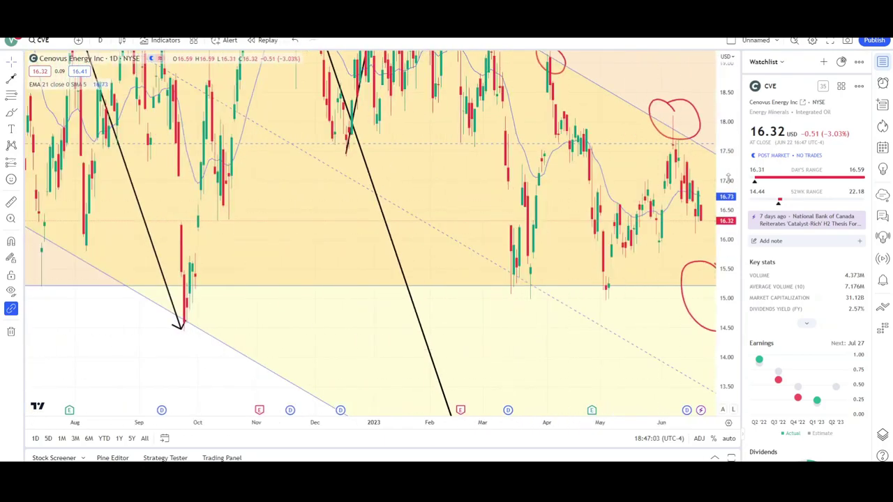
{"action": "double_click", "coordinate": [727, 180]}
{"action": "scroll", "coordinate": [694, 179], "scroll_direction": "down", "scroll_amount": 5}
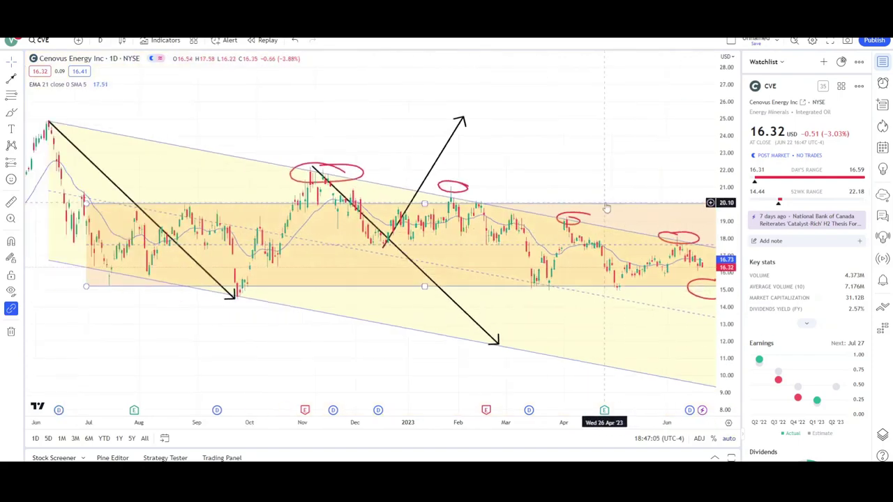
{"action": "left_click_drag", "start_coordinate": [630, 149], "coordinate": [432, 140]}
{"action": "left_click_drag", "start_coordinate": [535, 132], "coordinate": [474, 120]}
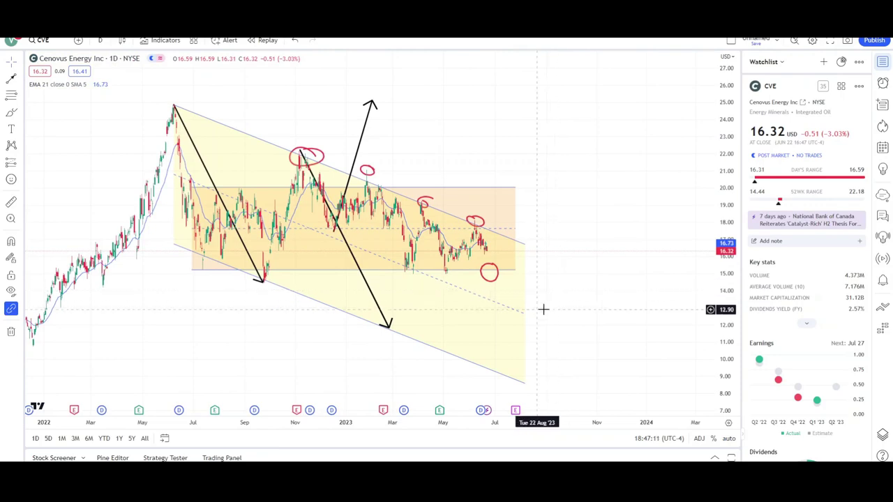
{"action": "scroll", "coordinate": [509, 296], "scroll_direction": "down", "scroll_amount": 3}
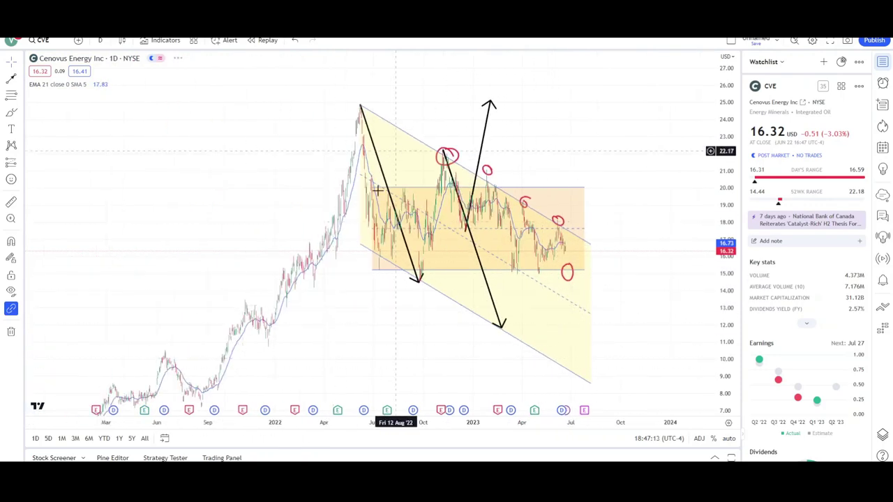
{"action": "scroll", "coordinate": [468, 231], "scroll_direction": "up", "scroll_amount": 5}
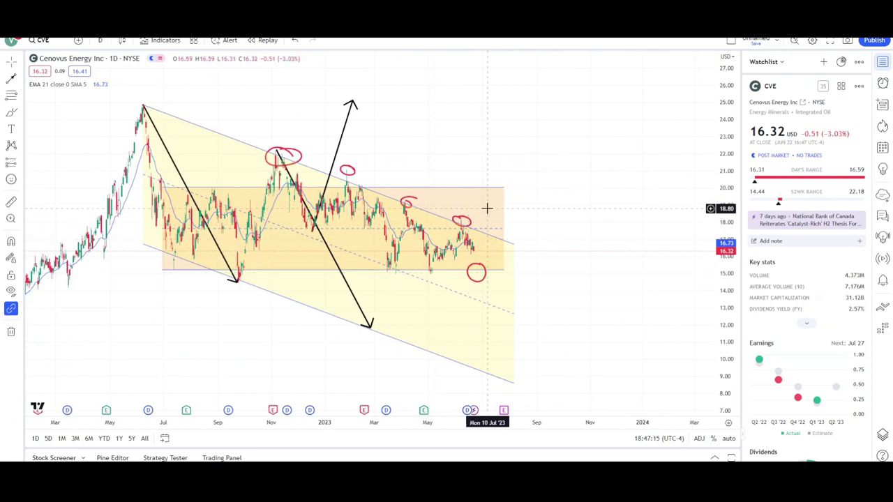
{"action": "scroll", "coordinate": [397, 167], "scroll_direction": "left", "scroll_amount": 2}
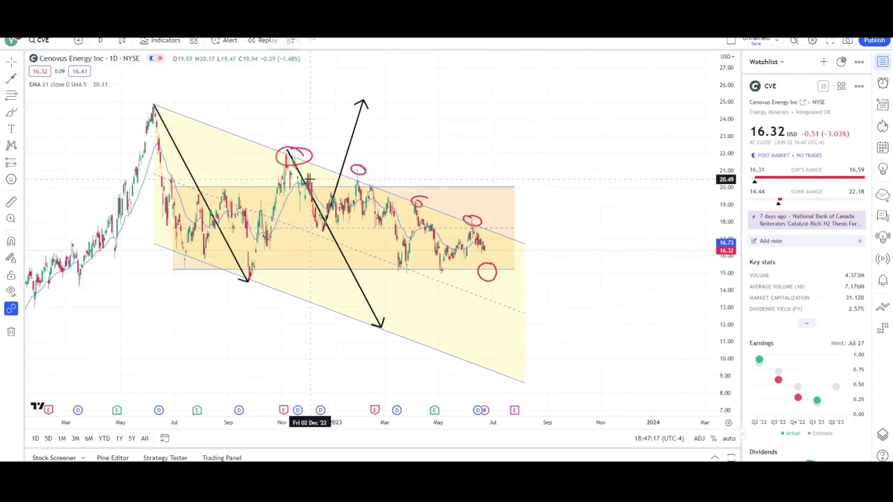
Draw a downward arrow from the November 2022 peak to the March 2023 low, and move it to run from about 19.15 in April 2023 to 12.03.
{"action": "left_click", "coordinate": [286, 150]}
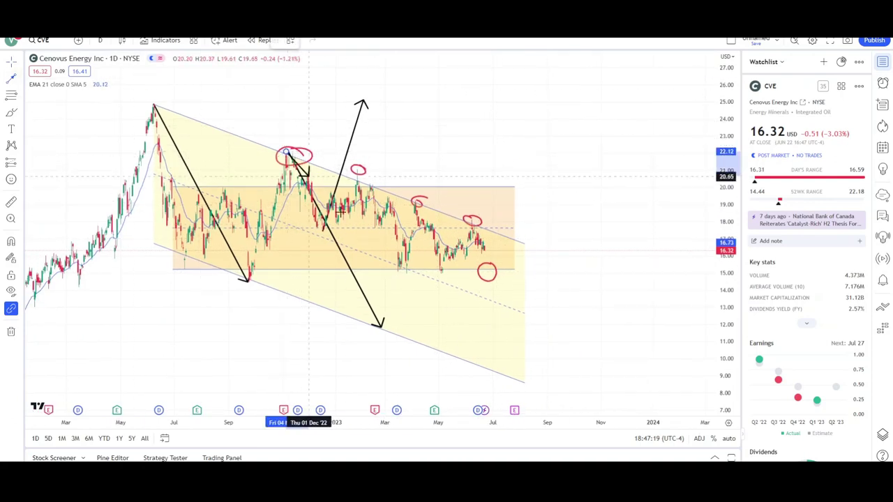
{"action": "left_click", "coordinate": [400, 272]}
{"action": "left_click_drag", "start_coordinate": [354, 227], "coordinate": [484, 279]}
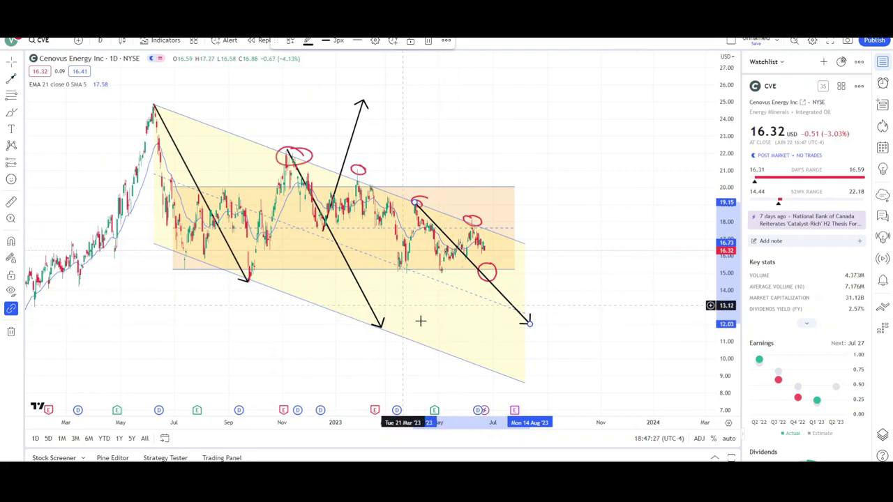
Add a horizontal line at about 12.03, level with the tip of the newest downward arrow.
{"action": "left_click", "coordinate": [23, 82]}
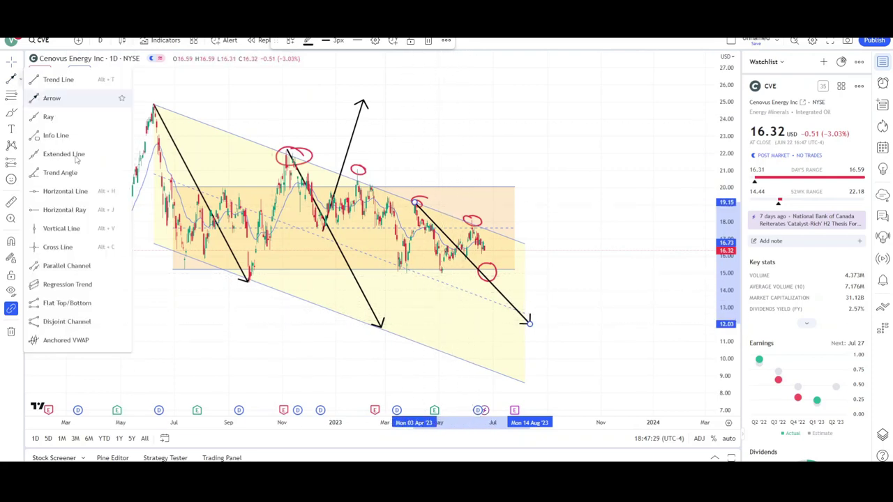
{"action": "left_click", "coordinate": [83, 188]}
{"action": "left_click", "coordinate": [407, 324]}
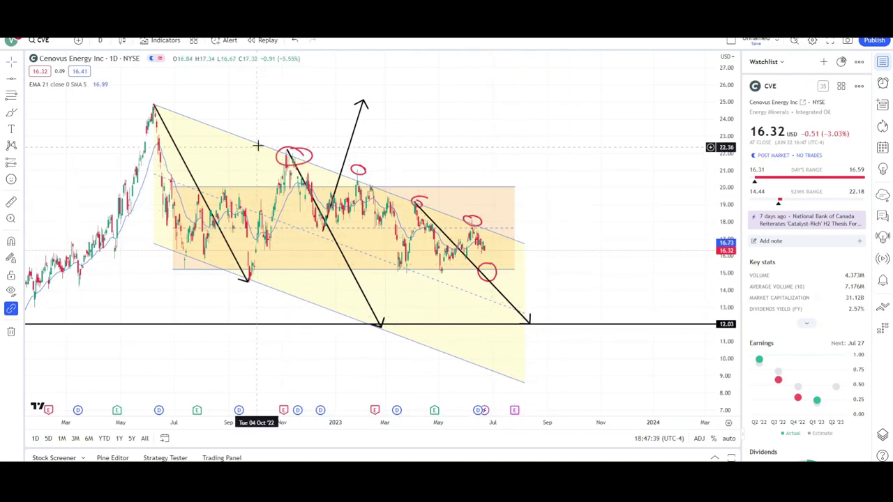
Remove all drawings from the chart and switch it to the 1-week interval.
{"action": "right_click", "coordinate": [475, 140]}
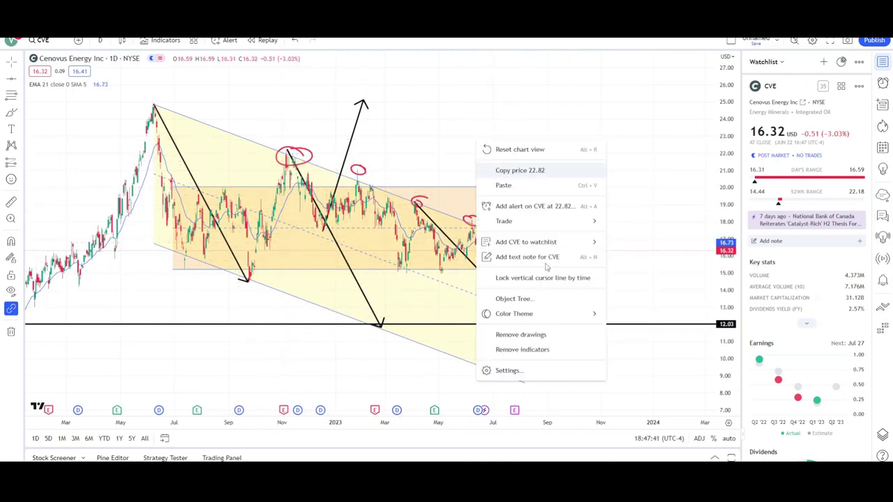
{"action": "left_click", "coordinate": [538, 335]}
{"action": "left_click", "coordinate": [100, 40]}
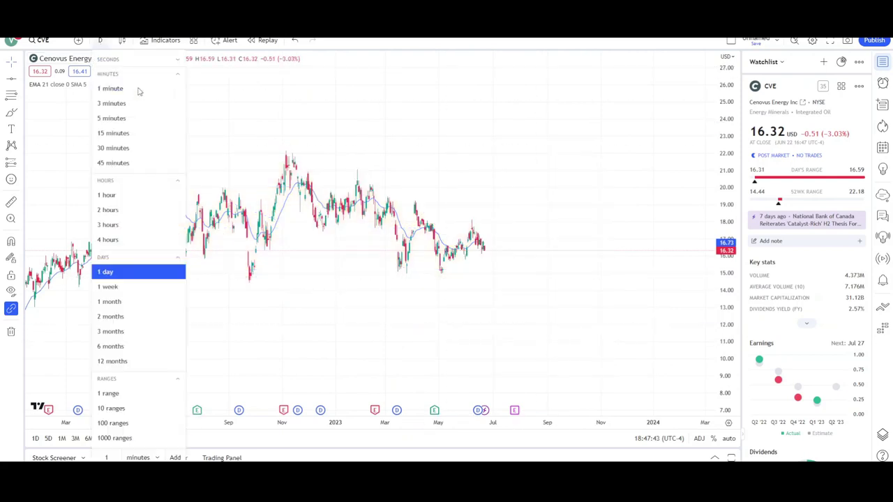
{"action": "left_click", "coordinate": [128, 284]}
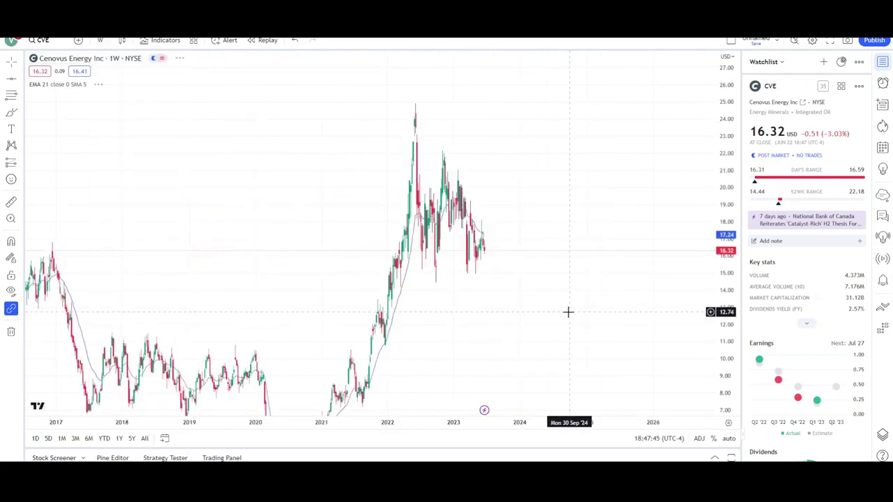
Reset the price scale to automatic and view the weekly price history from the 2020 low through mid-2023.
{"action": "left_click_drag", "start_coordinate": [470, 421], "coordinate": [689, 225]}
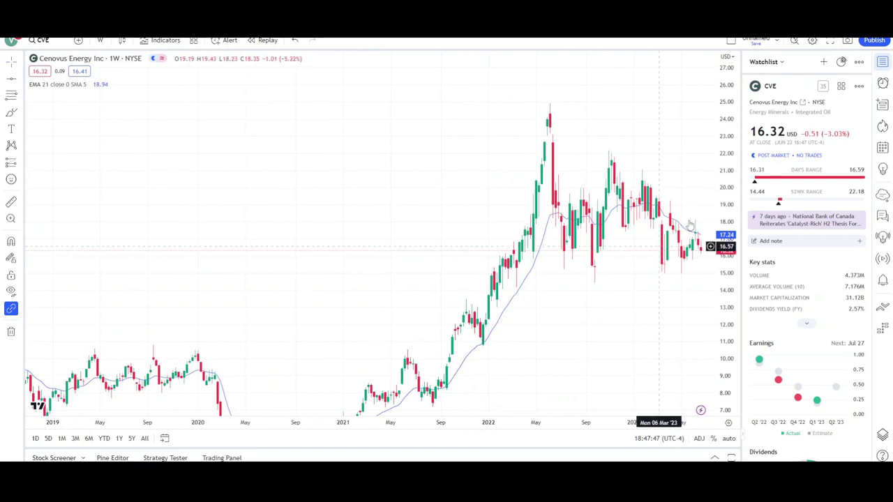
{"action": "double_click", "coordinate": [723, 190]}
{"action": "left_click_drag", "start_coordinate": [674, 259], "coordinate": [552, 266]}
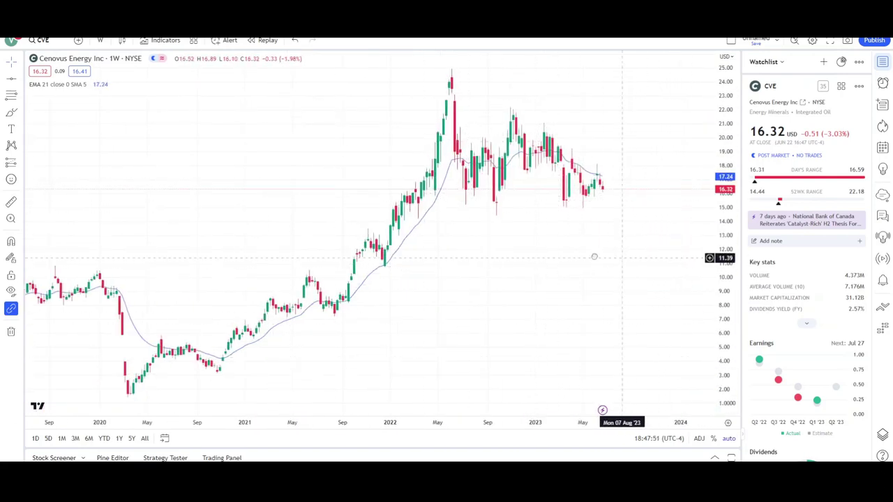
{"action": "left_click_drag", "start_coordinate": [594, 255], "coordinate": [545, 256]}
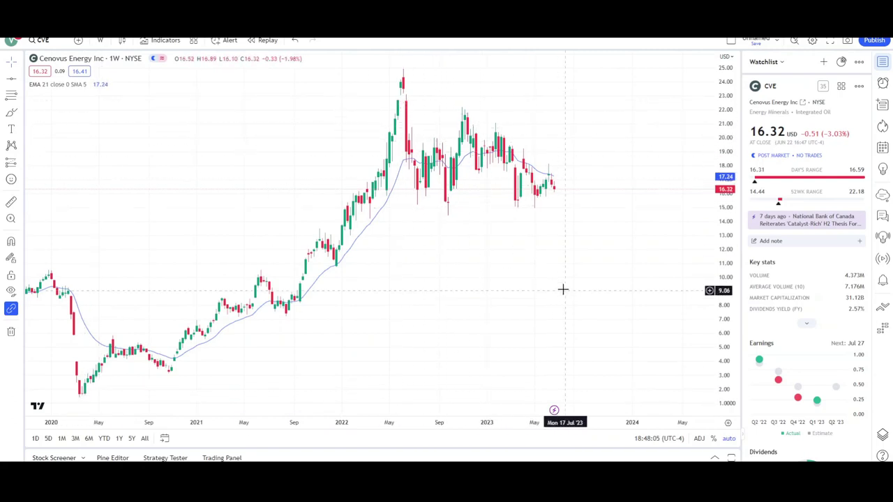
Draw a rising parallel channel with its lower edge from about 6.17 in September 2021 to 24.11 in October 2022.
{"action": "scroll", "coordinate": [440, 247], "scroll_direction": "down", "scroll_amount": 1}
{"action": "scroll", "coordinate": [508, 249], "scroll_direction": "down", "scroll_amount": 1}
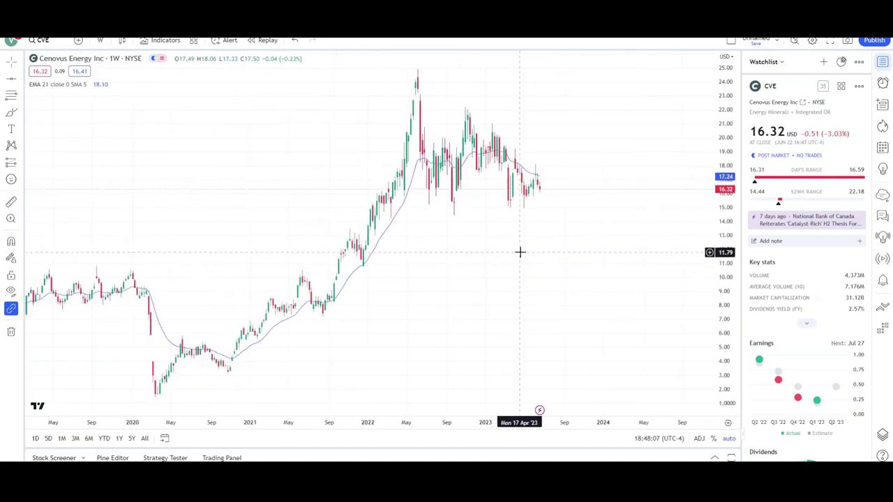
{"action": "scroll", "coordinate": [521, 252], "scroll_direction": "up", "scroll_amount": 1}
{"action": "scroll", "coordinate": [527, 252], "scroll_direction": "left", "scroll_amount": 1}
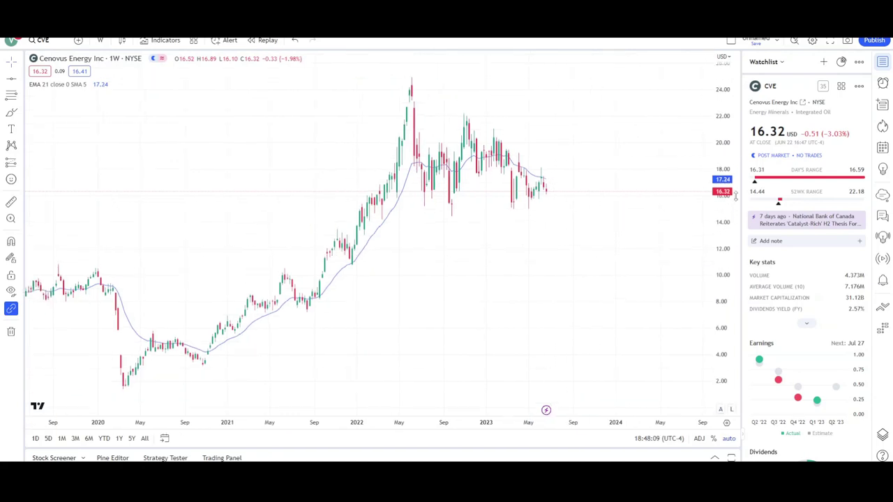
{"action": "scroll", "coordinate": [660, 221], "scroll_direction": "up", "scroll_amount": 1}
{"action": "scroll", "coordinate": [556, 245], "scroll_direction": "left", "scroll_amount": 2}
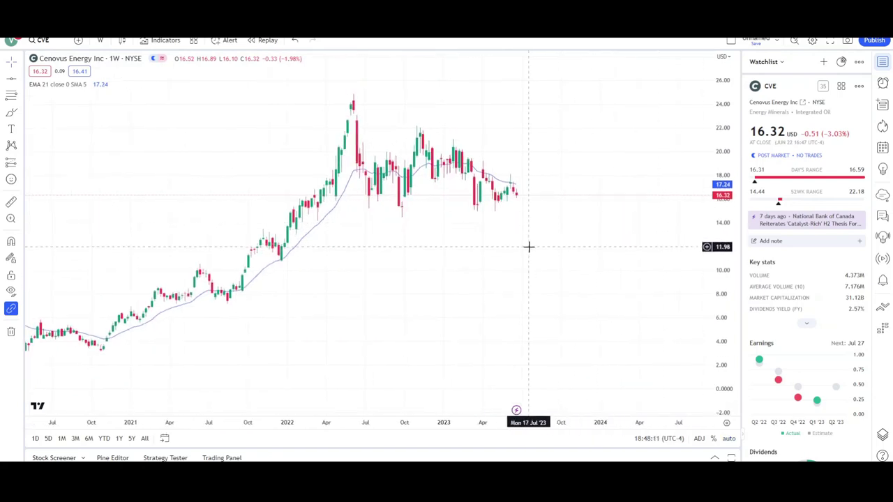
{"action": "left_click", "coordinate": [19, 79]}
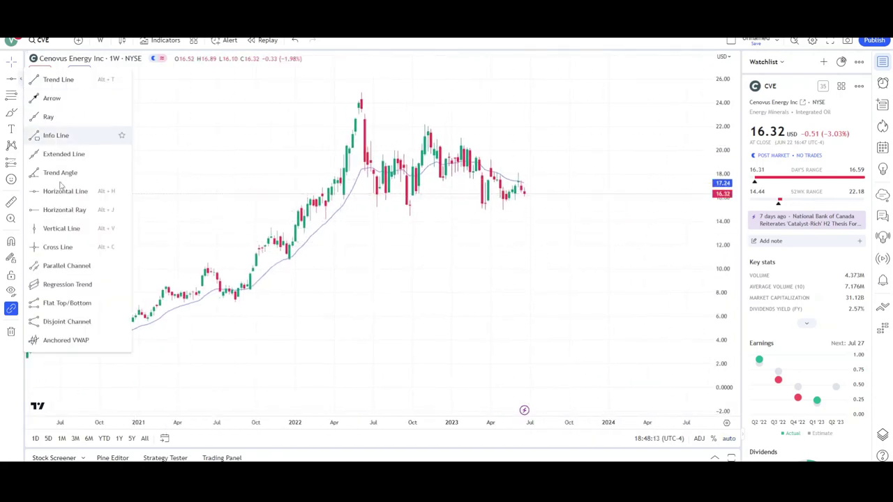
{"action": "left_click", "coordinate": [63, 265]}
{"action": "left_click", "coordinate": [238, 300]}
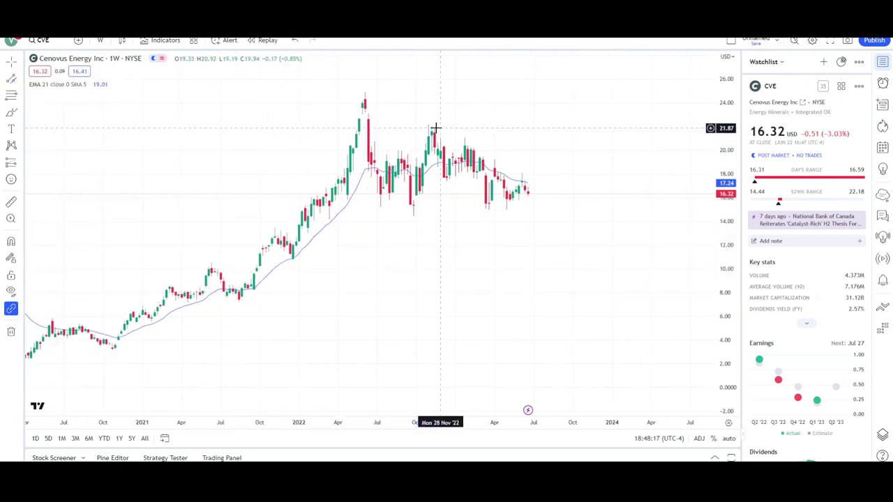
{"action": "left_click", "coordinate": [250, 314]}
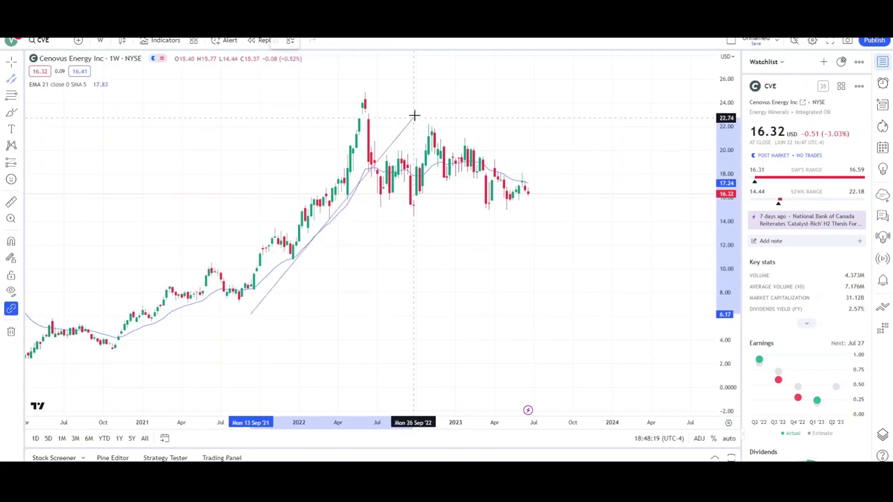
{"action": "left_click", "coordinate": [424, 102]}
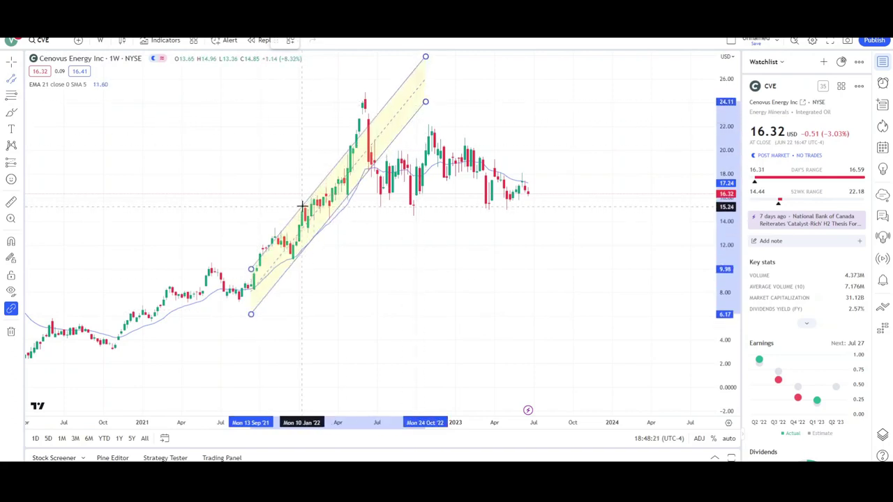
{"action": "left_click", "coordinate": [302, 202]}
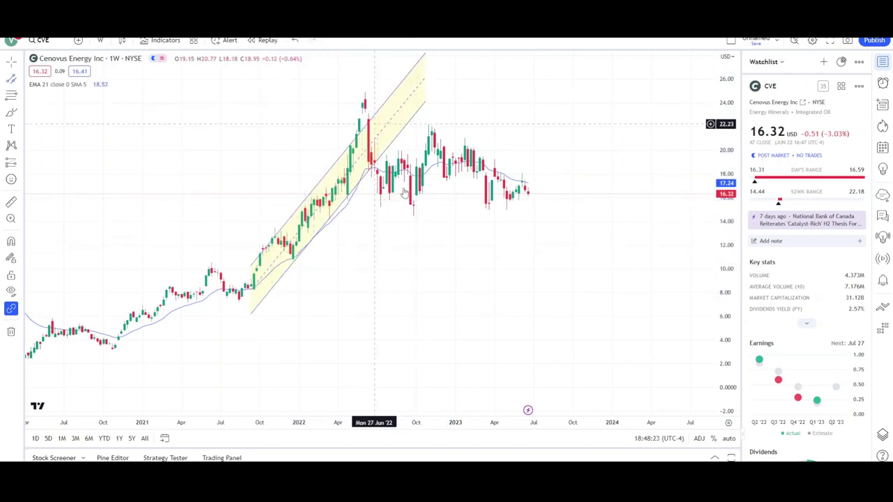
Draw a horizontal parallel channel between about 15.3 and 19.3, from February 2022 to December 2023.
{"action": "left_click", "coordinate": [307, 207]}
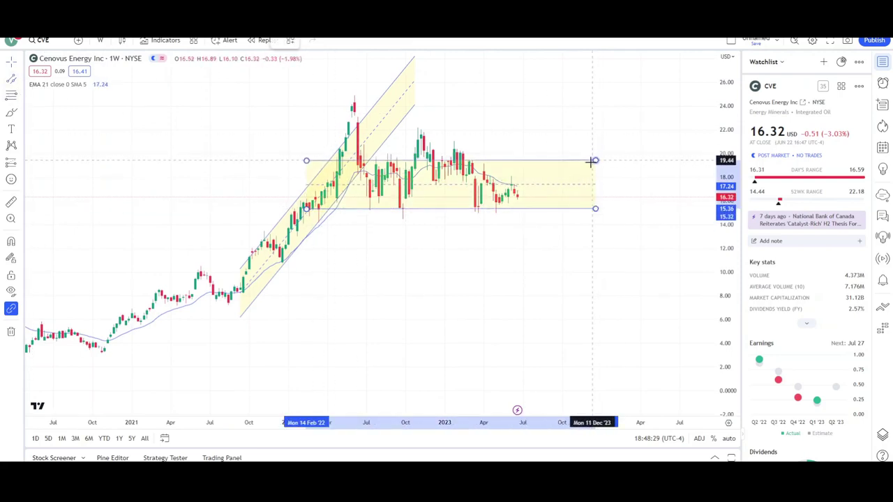
{"action": "left_click", "coordinate": [593, 162]}
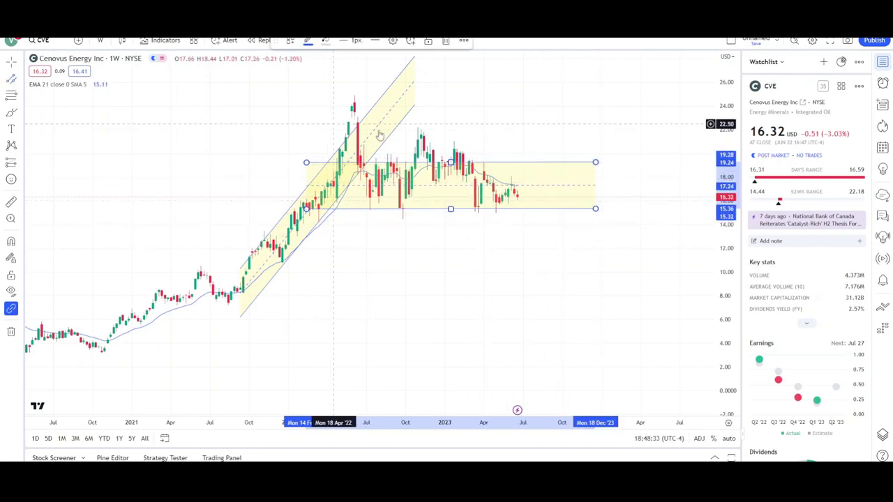
{"action": "scroll", "coordinate": [412, 164], "scroll_direction": "up", "scroll_amount": 2}
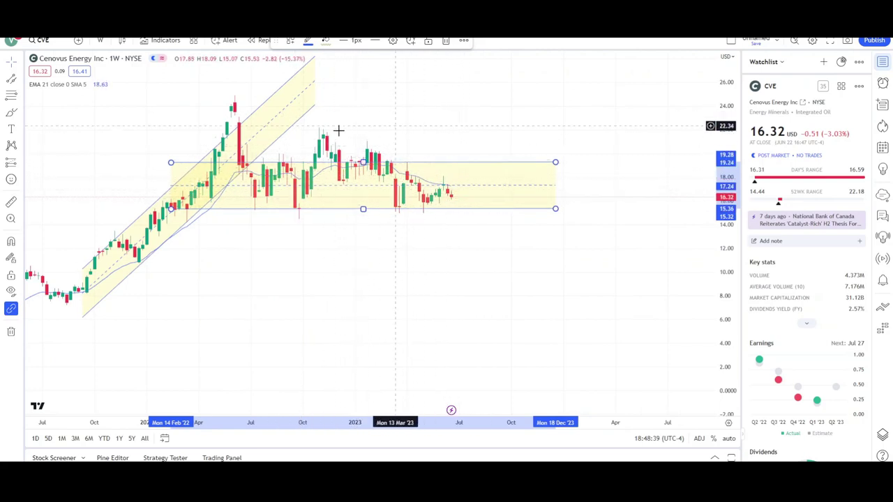
Draw a descending trend line from about 22.34 in October 2022 to 16.10 in August 2023, and a nearly flat line beneath the lows at about 15.1.
{"action": "scroll", "coordinate": [474, 230], "scroll_direction": "down", "scroll_amount": 3}
{"action": "left_click", "coordinate": [20, 82]}
{"action": "key", "text": "Escape"}
{"action": "left_click", "coordinate": [20, 82]}
{"action": "left_click", "coordinate": [56, 77]}
{"action": "left_click", "coordinate": [421, 126]}
{"action": "left_click", "coordinate": [550, 200]}
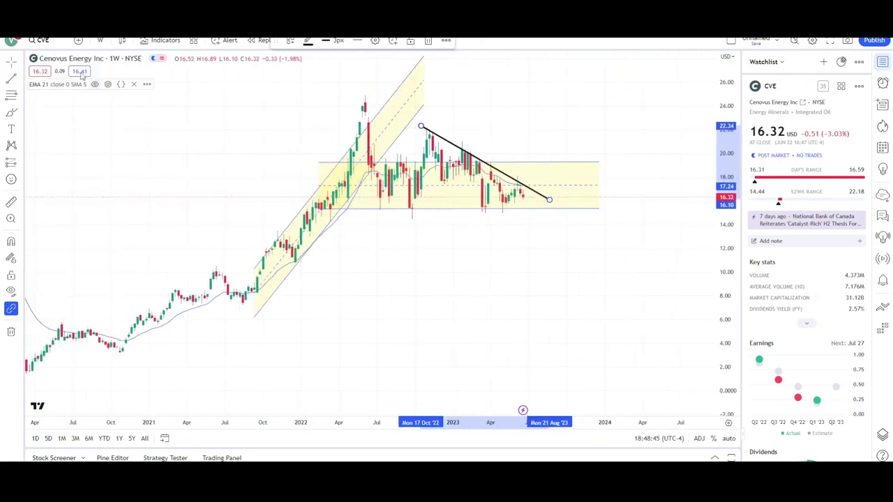
{"action": "left_click", "coordinate": [404, 211]}
{"action": "left_click", "coordinate": [561, 210]}
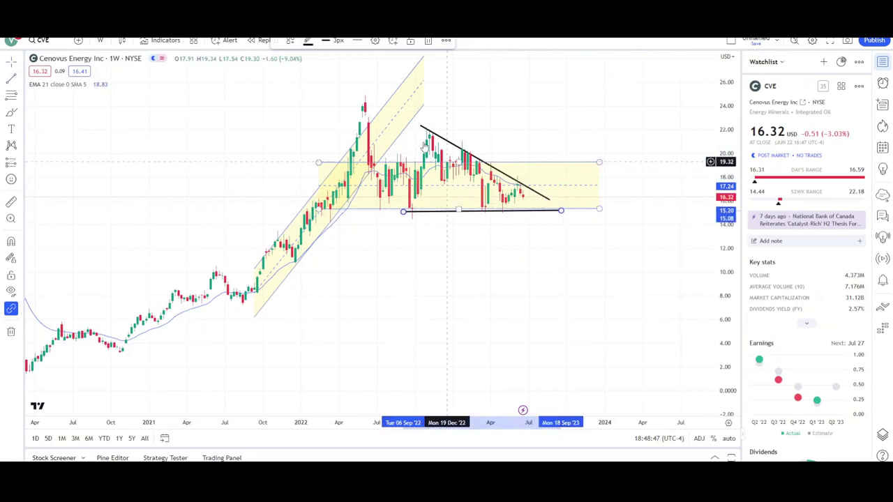
Delete the nearly flat support line and the descending trend line.
{"action": "left_click", "coordinate": [428, 44]}
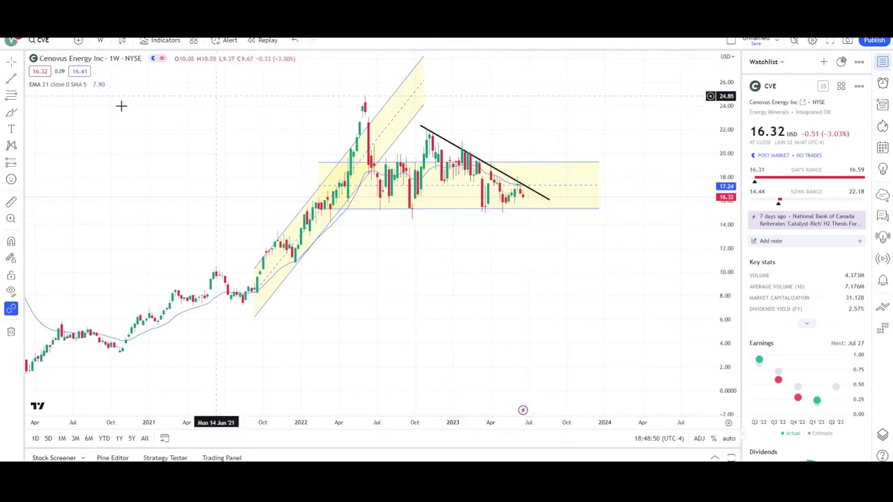
{"action": "left_click", "coordinate": [447, 139]}
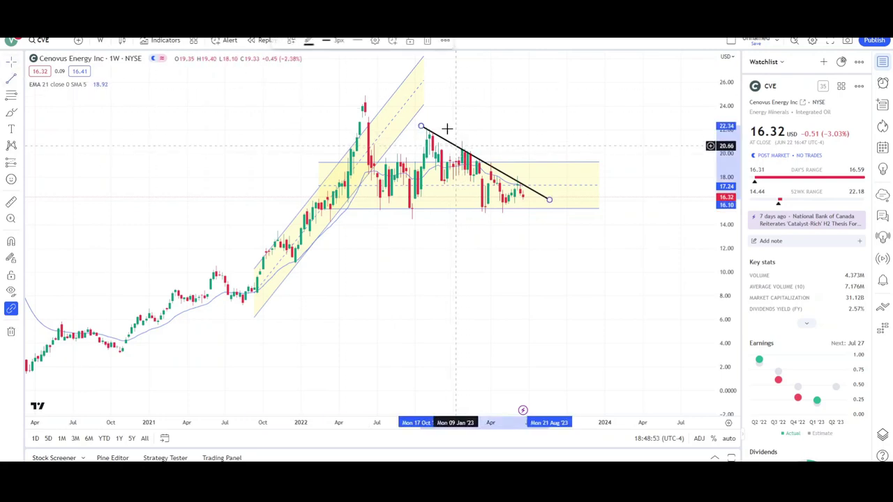
{"action": "key", "text": "Delete"}
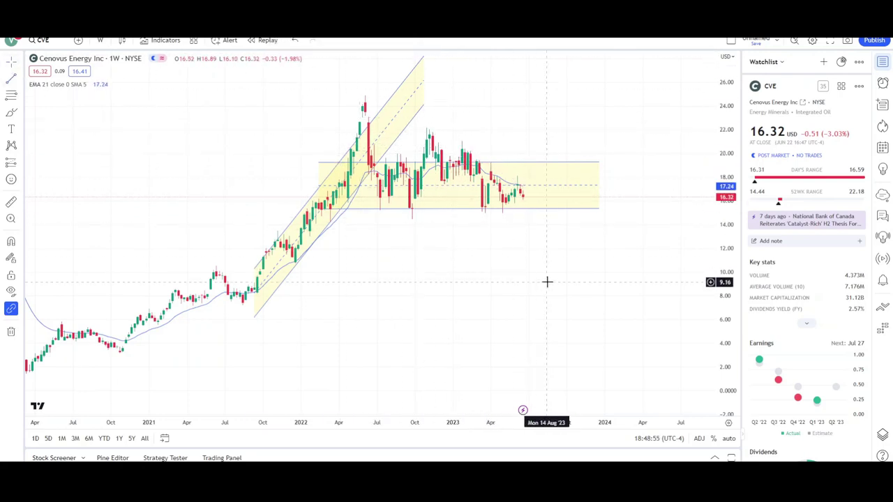
Sketch a freehand brush arrow from the latest candle down to about 4.5, and delete it.
{"action": "left_click_drag", "start_coordinate": [542, 281], "coordinate": [512, 273]}
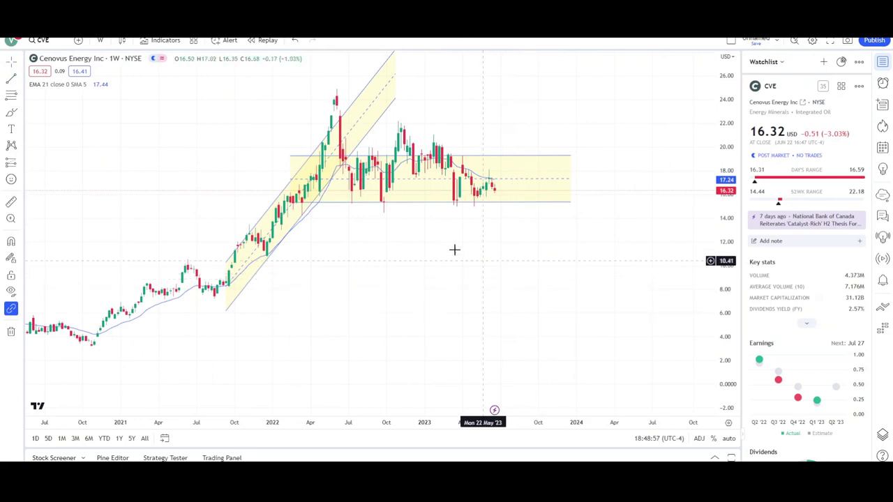
{"action": "scroll", "coordinate": [524, 255], "scroll_direction": "down", "scroll_amount": 3}
{"action": "scroll", "coordinate": [541, 256], "scroll_direction": "up", "scroll_amount": 1}
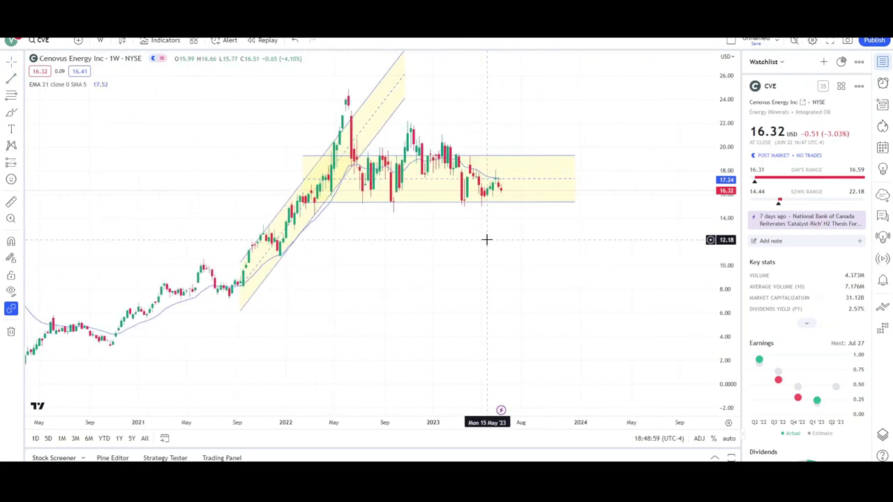
{"action": "left_click", "coordinate": [11, 112]}
{"action": "mouse_move", "coordinate": [496, 184]}
{"action": "left_mouse_down"}
{"action": "mouse_move", "coordinate": [542, 329]}
{"action": "mouse_move", "coordinate": [520, 312]}
{"action": "mouse_move", "coordinate": [555, 295]}
{"action": "left_mouse_up"}
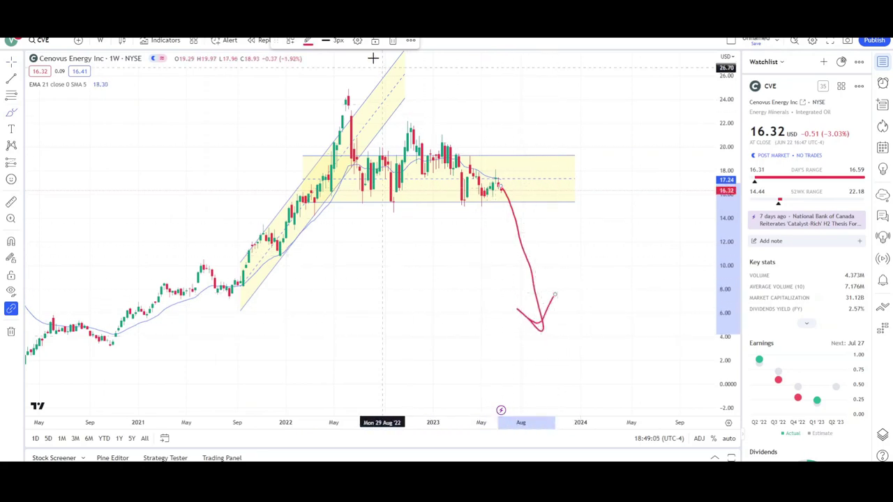
{"action": "left_click", "coordinate": [392, 40]}
Draw a downward arrow from about 22.23 at the late October 2022 peak to 11.71 in February 2023.
{"action": "left_click", "coordinate": [18, 82]}
{"action": "left_click", "coordinate": [348, 88]}
{"action": "left_click", "coordinate": [395, 209]}
{"action": "left_click_drag", "start_coordinate": [375, 159], "coordinate": [434, 192]}
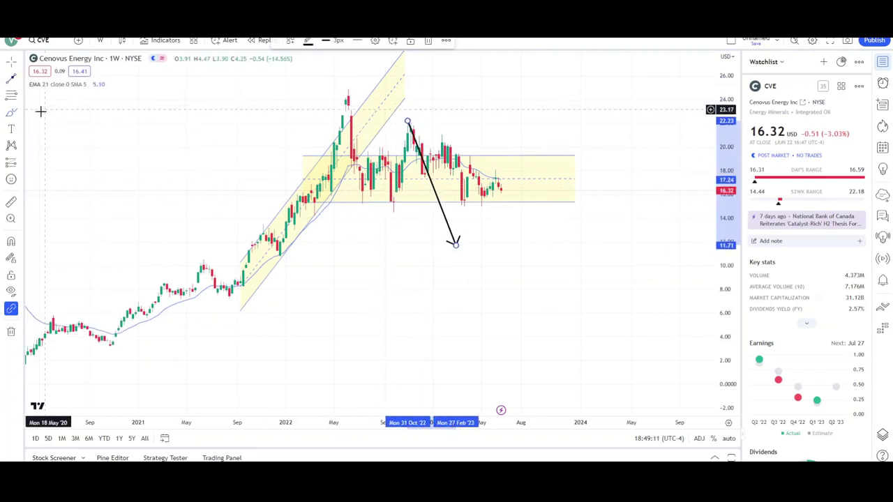
Sketch a brush path dipping to about 12 and rising to about 26.5, and a short stroke down to about 13.8, deleting each.
{"action": "mouse_move", "coordinate": [496, 180]}
{"action": "left_mouse_down"}
{"action": "mouse_move", "coordinate": [520, 241]}
{"action": "mouse_move", "coordinate": [592, 66]}
{"action": "left_mouse_up"}
{"action": "left_click_drag", "start_coordinate": [603, 102], "coordinate": [603, 103]}
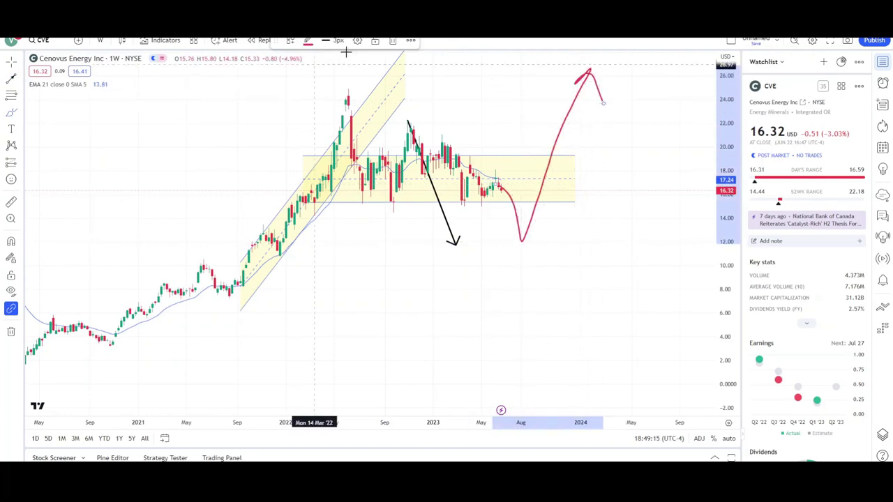
{"action": "left_click", "coordinate": [393, 42]}
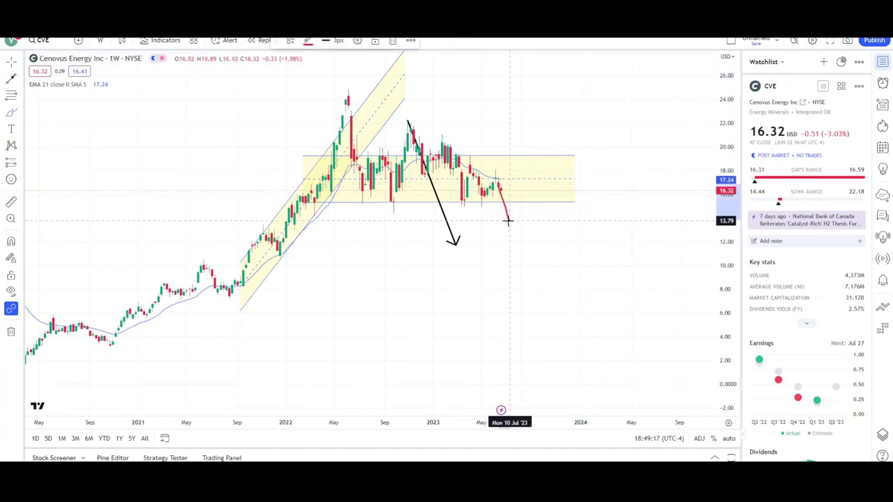
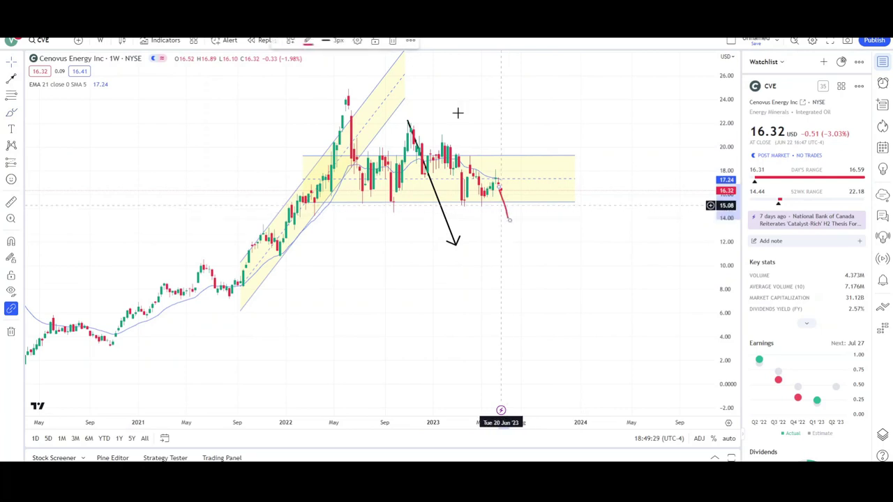
{"action": "left_click", "coordinate": [393, 42]}
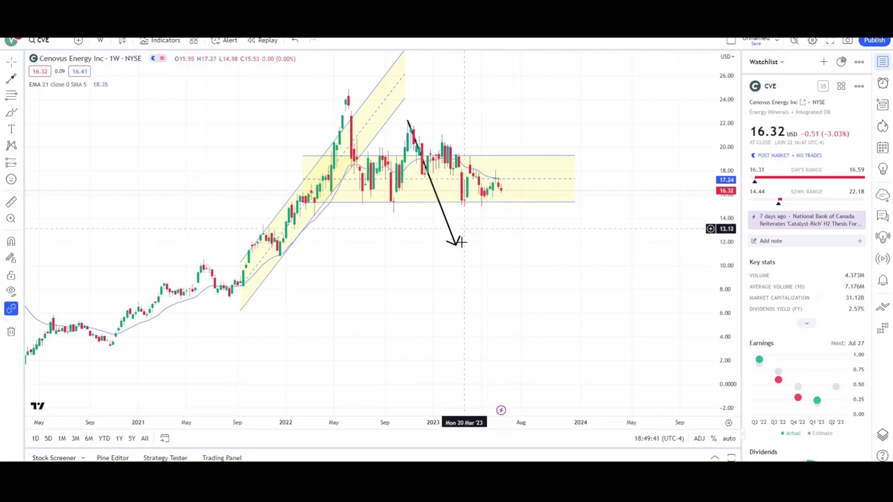
Draw an upward arrow from about 1.43 in June 2020 to 24.88 in March 2022.
{"action": "scroll", "coordinate": [726, 237], "scroll_direction": "down", "scroll_amount": 3}
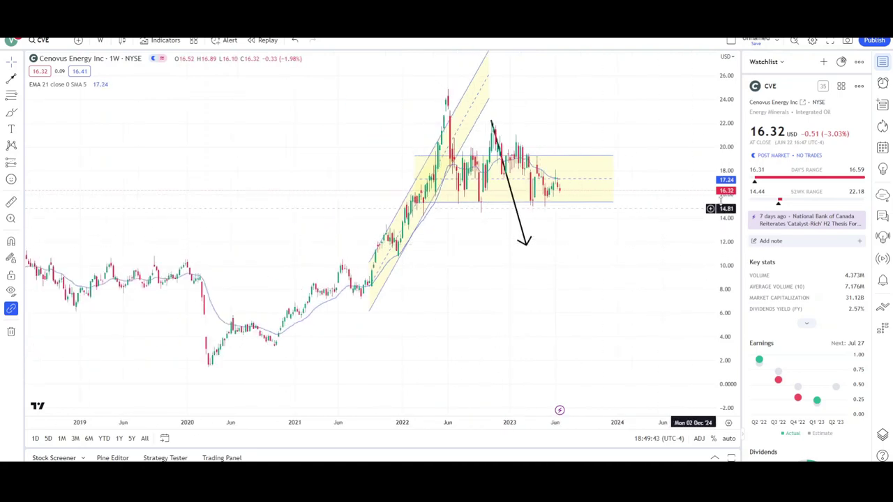
{"action": "scroll", "coordinate": [620, 255], "scroll_direction": "right", "scroll_amount": 5}
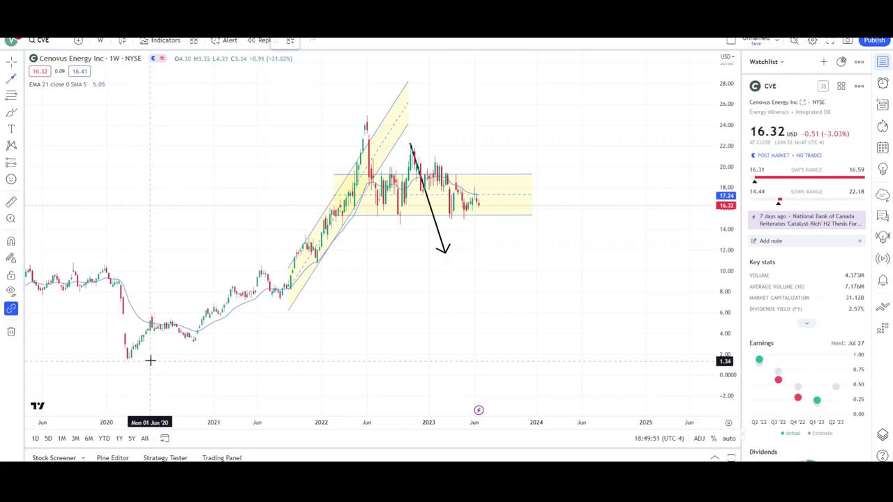
{"action": "left_click_drag", "start_coordinate": [152, 360], "coordinate": [344, 119]}
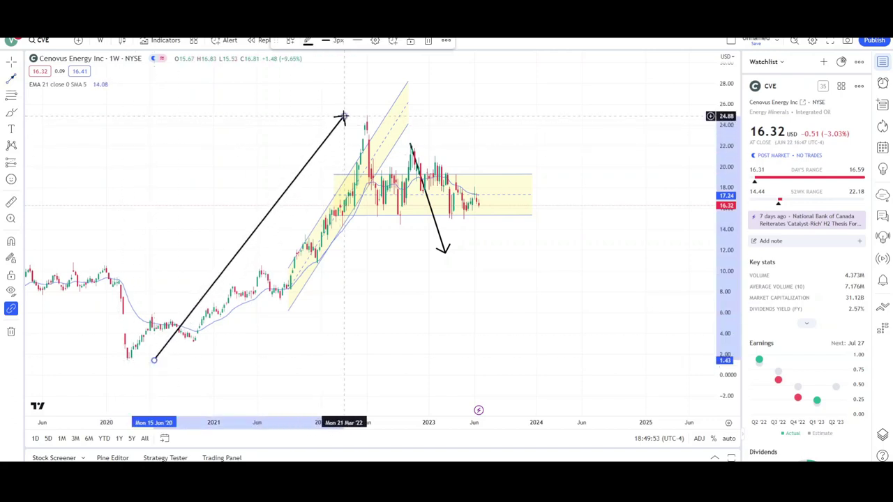
Draw a Fibonacci retracement from the 2020 low at 1.47 to the 2022 high at 24.88, and delete it.
{"action": "left_click_drag", "start_coordinate": [605, 244], "coordinate": [601, 244]}
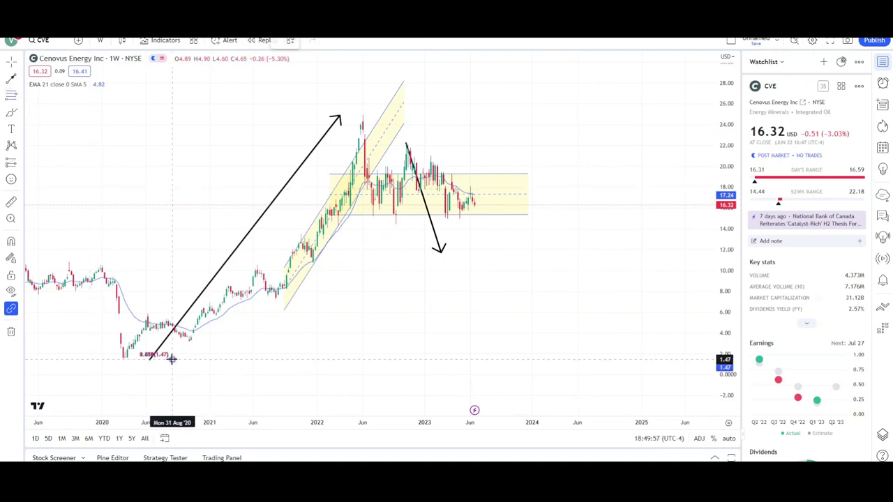
{"action": "left_click_drag", "start_coordinate": [172, 358], "coordinate": [650, 115]}
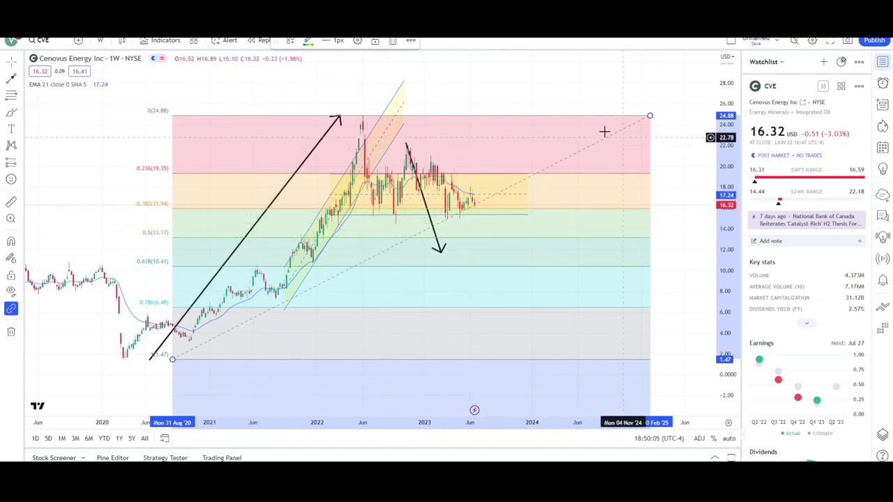
{"action": "left_click", "coordinate": [393, 41]}
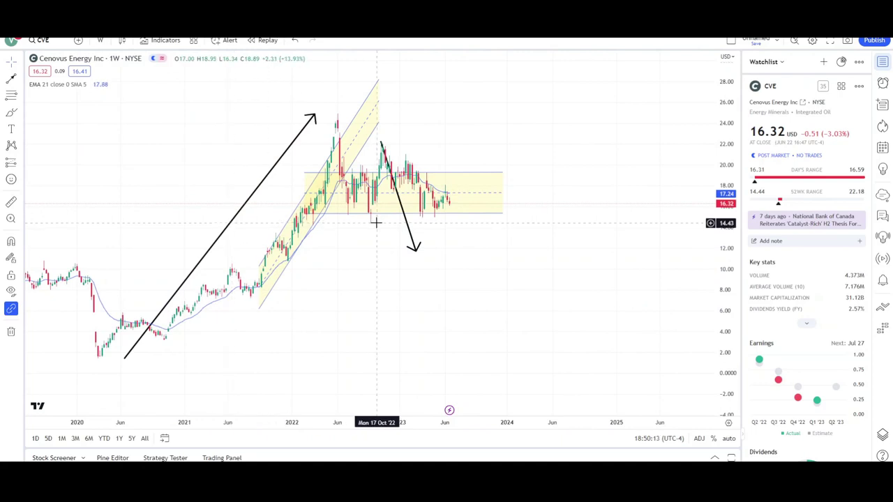
Move the long upward arrow to start at the tip of the downward arrow and reach about 35 in late 2024.
{"action": "left_click_drag", "start_coordinate": [210, 255], "coordinate": [455, 121]}
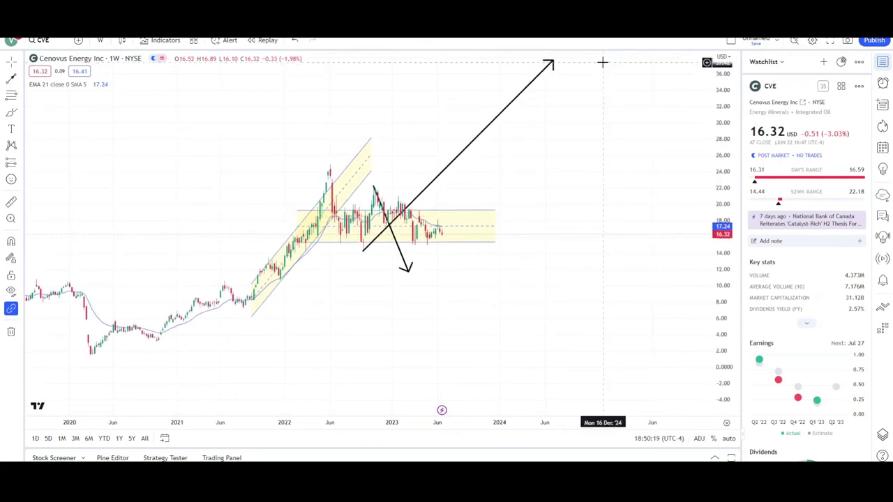
{"action": "left_click_drag", "start_coordinate": [455, 155], "coordinate": [500, 174]}
{"action": "left_click_drag", "start_coordinate": [582, 194], "coordinate": [527, 232]}
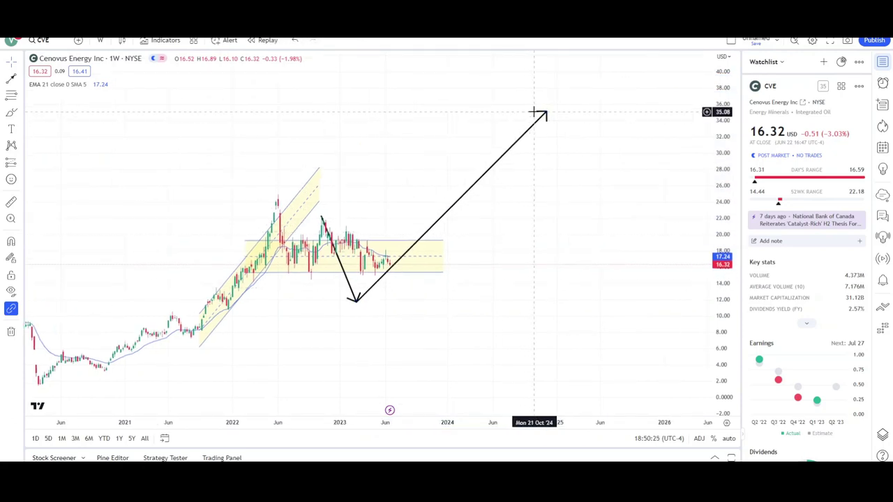
Remove all drawings from the weekly chart.
{"action": "scroll", "coordinate": [489, 300], "scroll_direction": "down", "scroll_amount": 2}
{"action": "scroll", "coordinate": [431, 337], "scroll_direction": "up", "scroll_amount": 2}
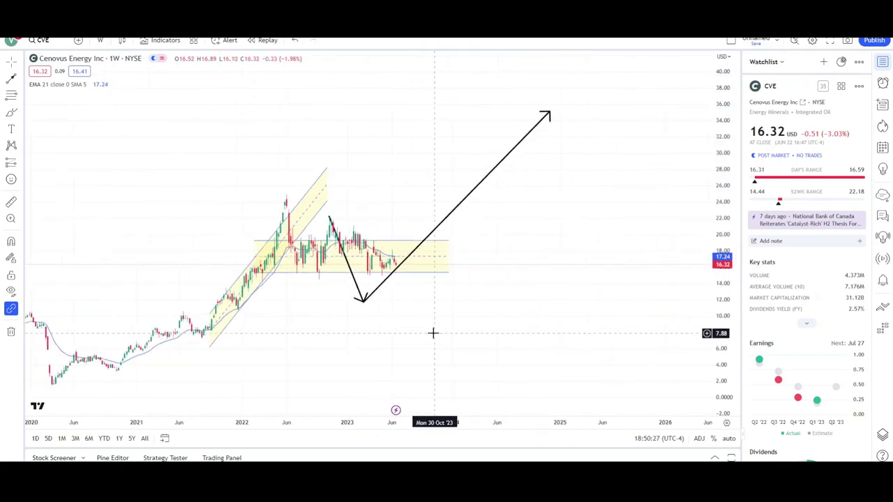
{"action": "scroll", "coordinate": [432, 333], "scroll_direction": "left", "scroll_amount": 3}
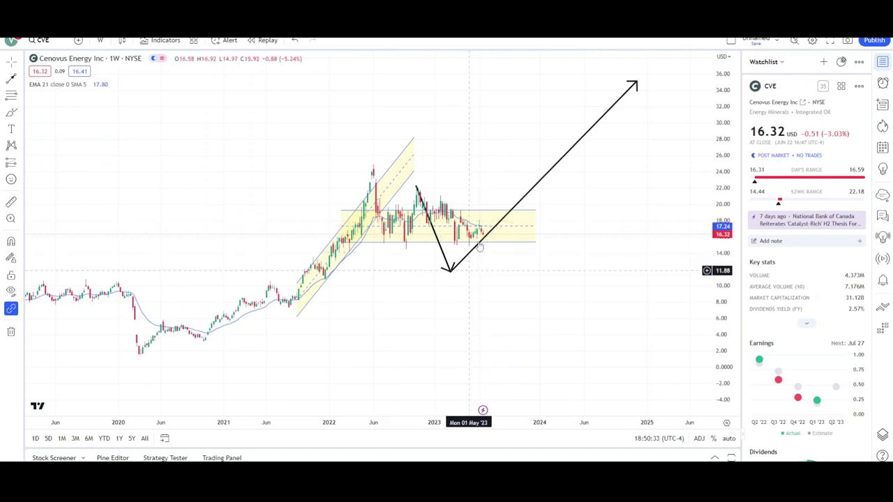
{"action": "right_click", "coordinate": [471, 164]}
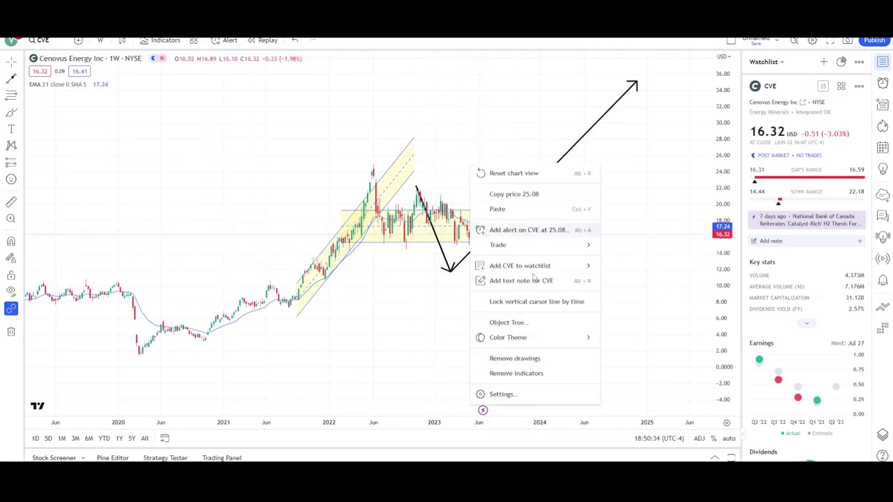
{"action": "left_click", "coordinate": [534, 360]}
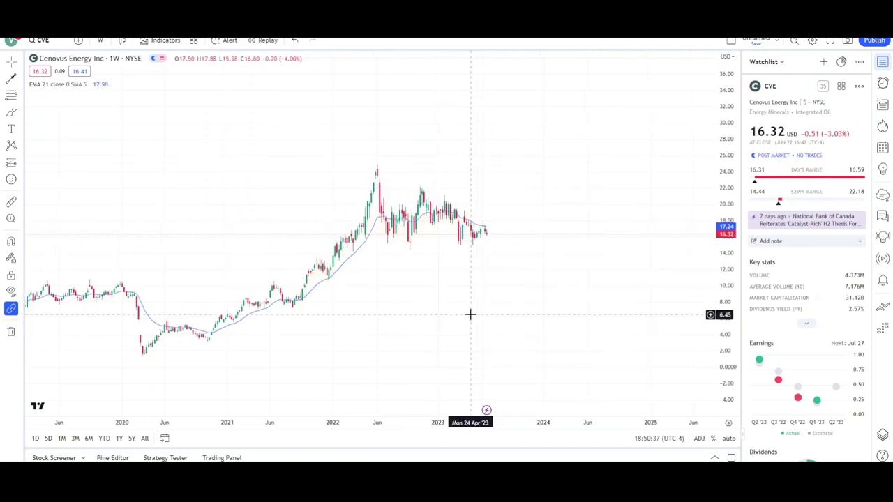